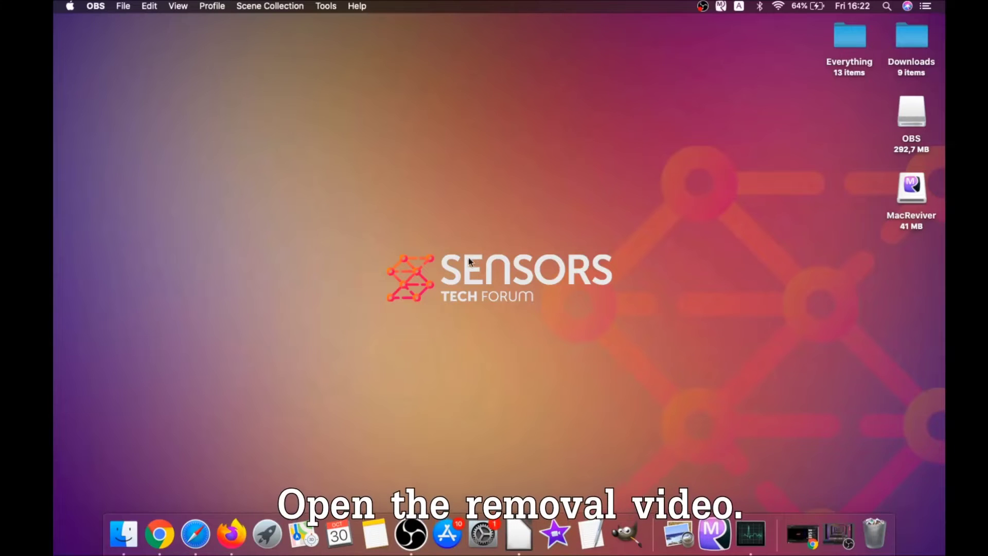
- Download the SpyHunter-1.2 .dmg installer for Mac from the removal guide and open it
left_click(165, 531)
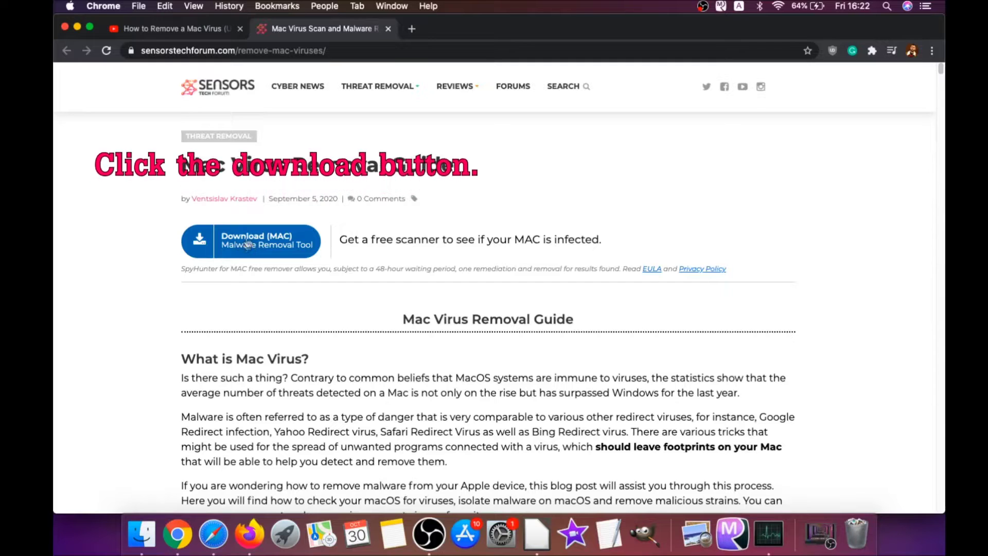
left_click(255, 246)
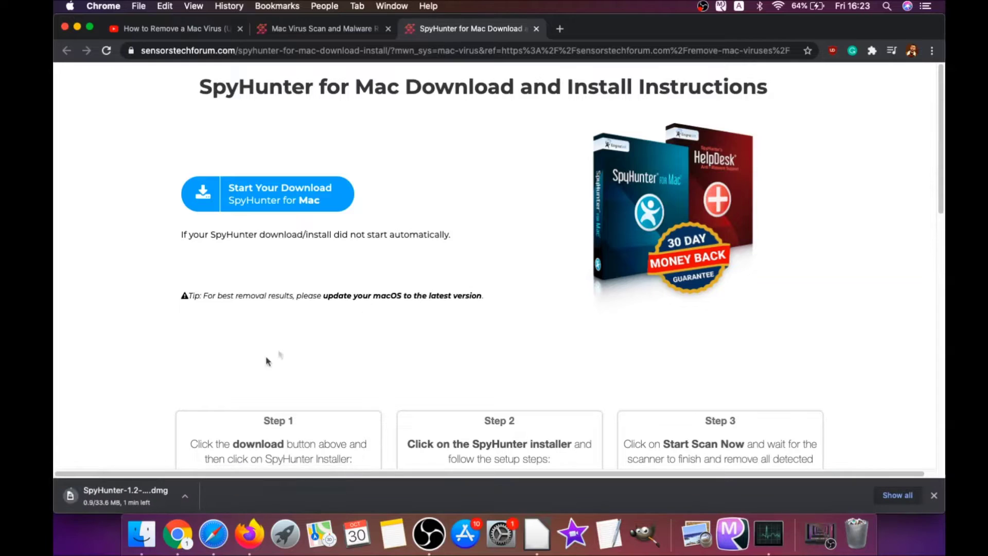
left_click(100, 495)
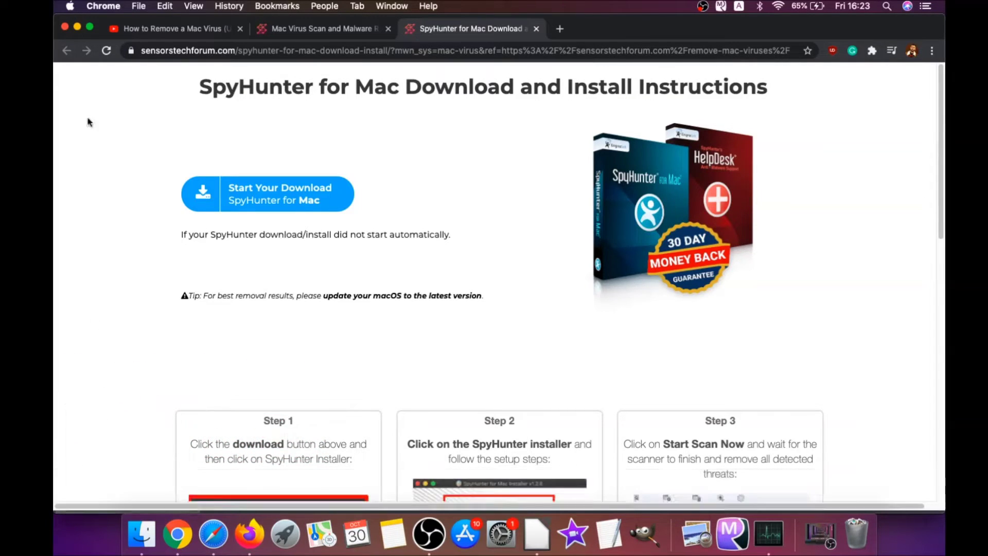
- Launch Install SpyHunter for Mac.app from the mounted disk image and approve opening it
left_click(77, 27)
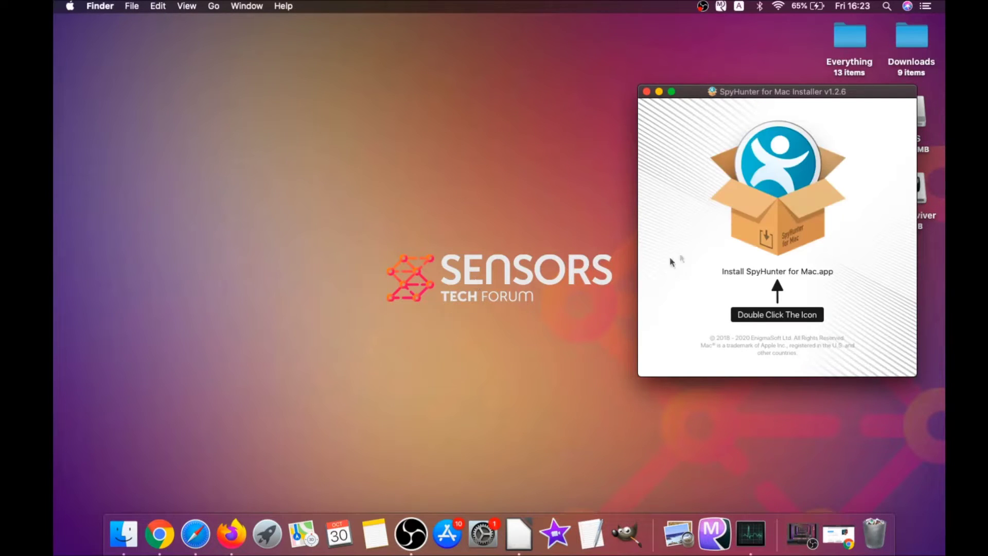
double_click(768, 219)
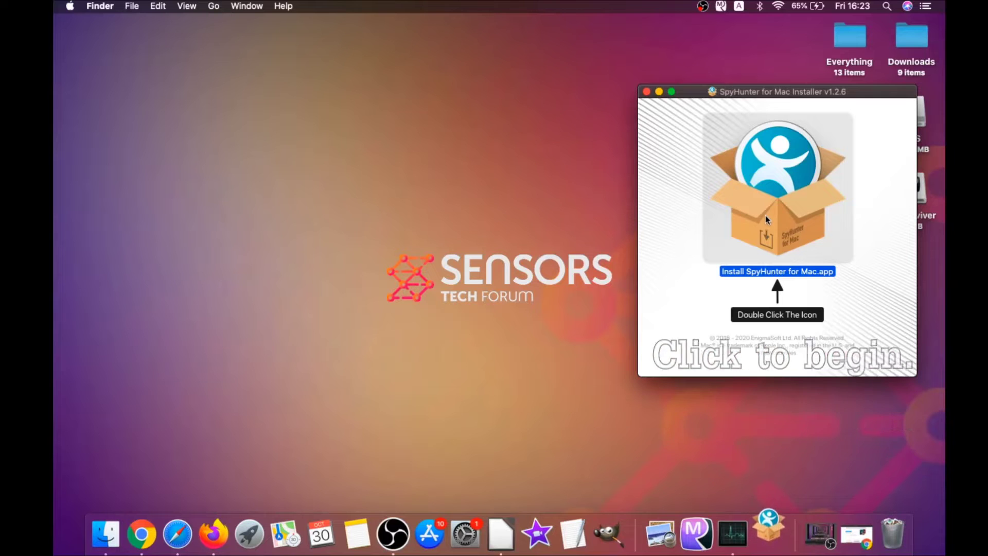
left_click(660, 93)
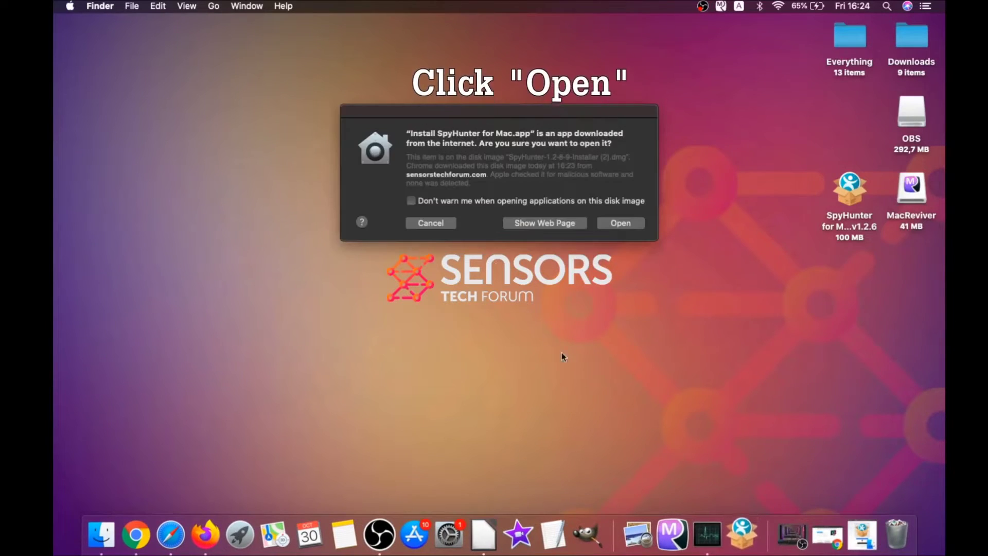
left_click(609, 223)
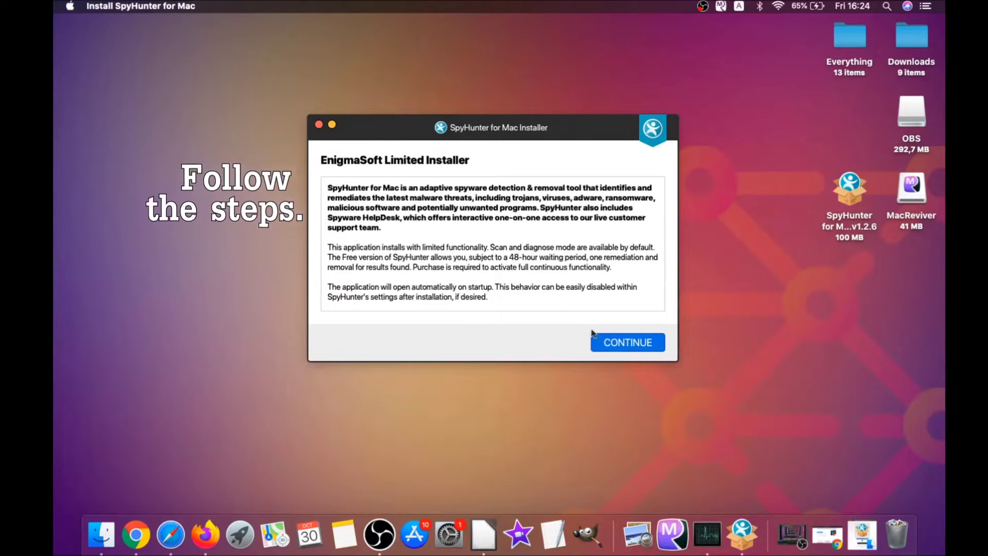
- Accept the EULA/TOS and install SpyHunter for Mac through to completion
left_click(607, 337)
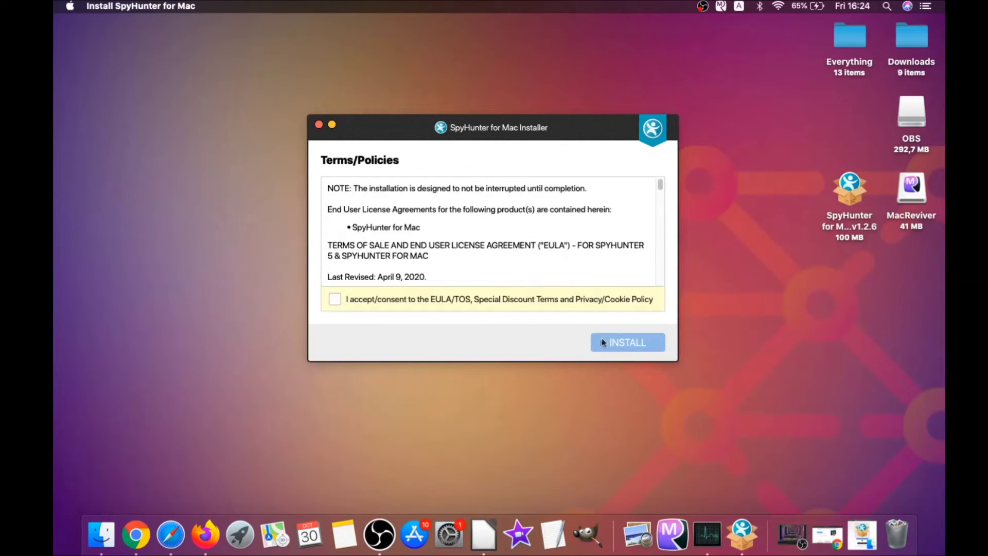
left_click(335, 299)
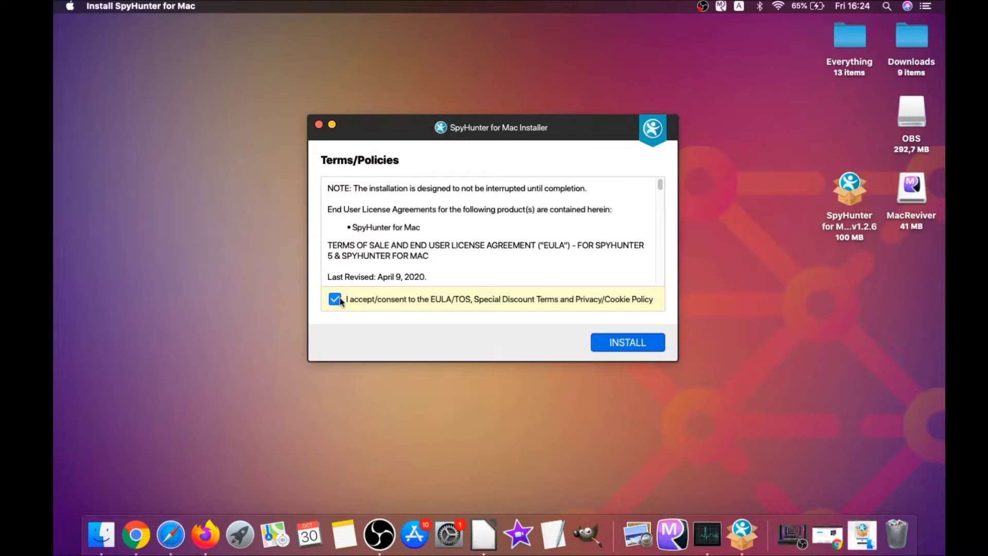
left_click(603, 344)
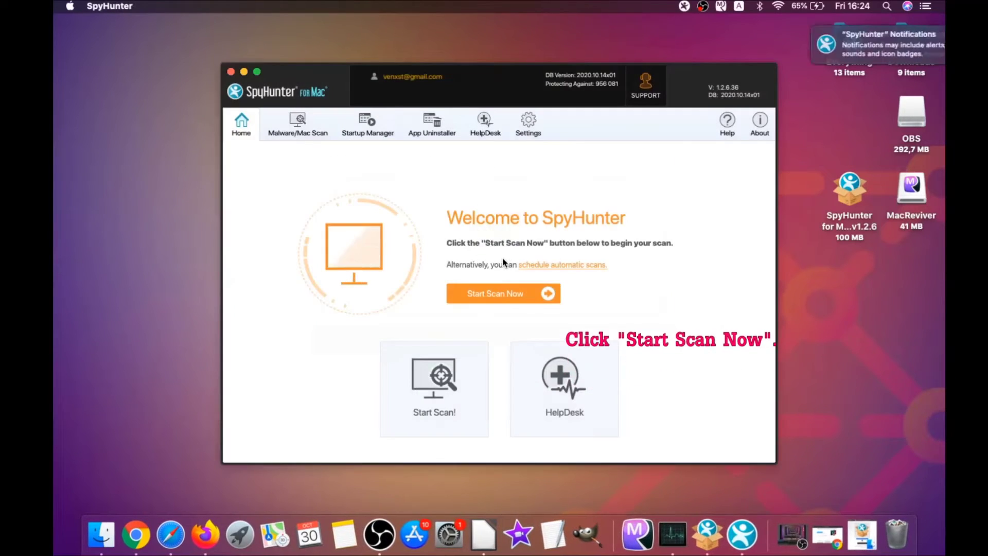
- Run a SpyHunter scan that flags MacReviverSetup.dmg as Malware.MacOS.Generic among 3 issues
left_click(500, 293)
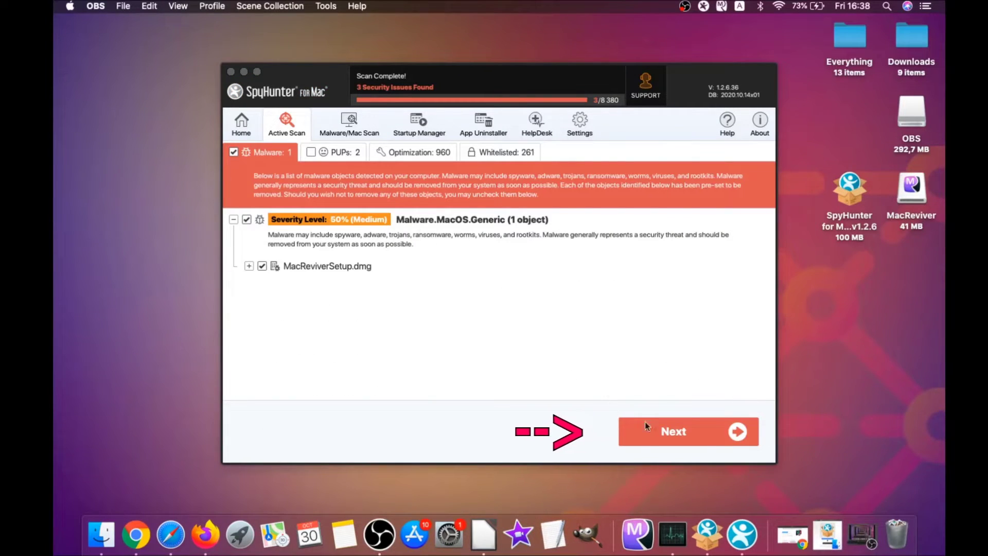
- Fix the detected malware, then remove both MacReviver PUPs and finish the cleanup
left_click(678, 436)
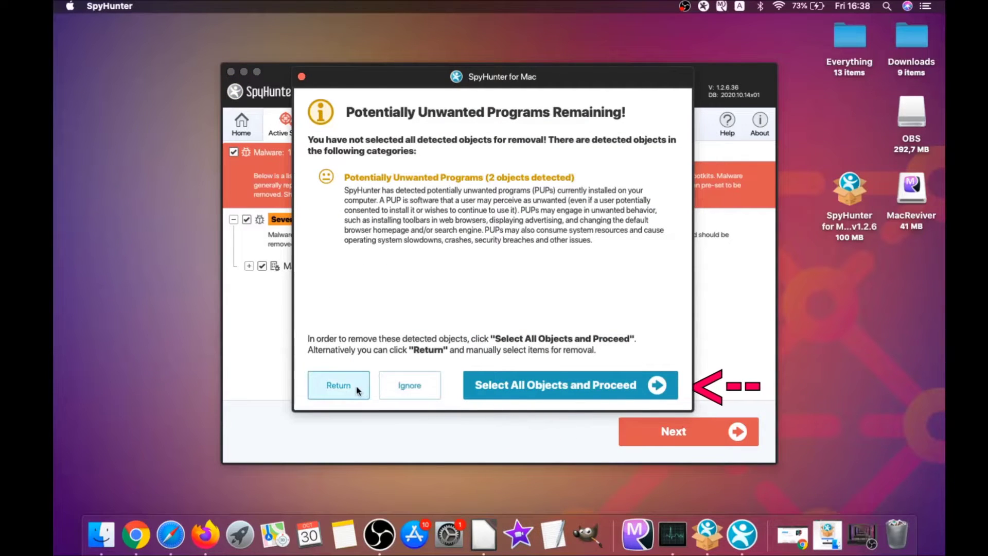
left_click(391, 390)
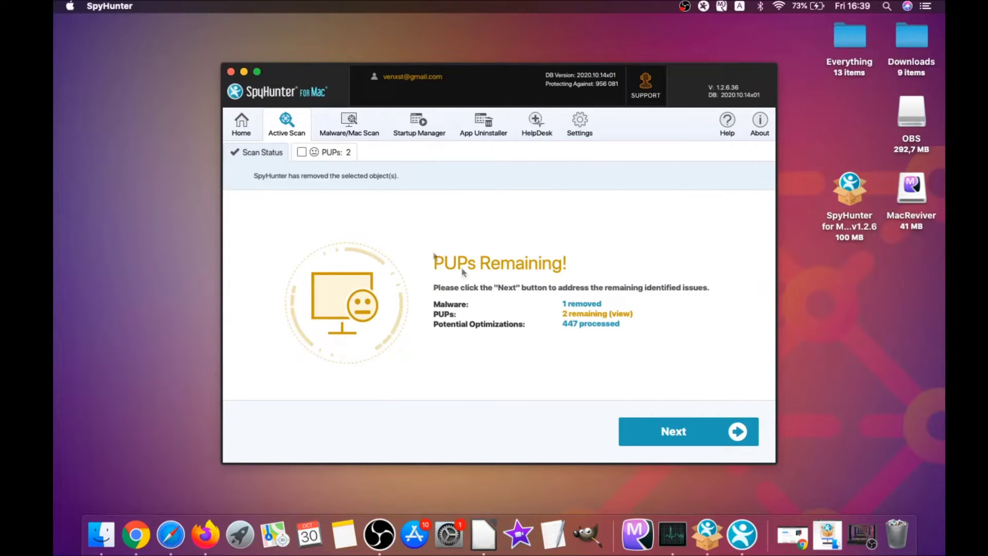
left_click(333, 153)
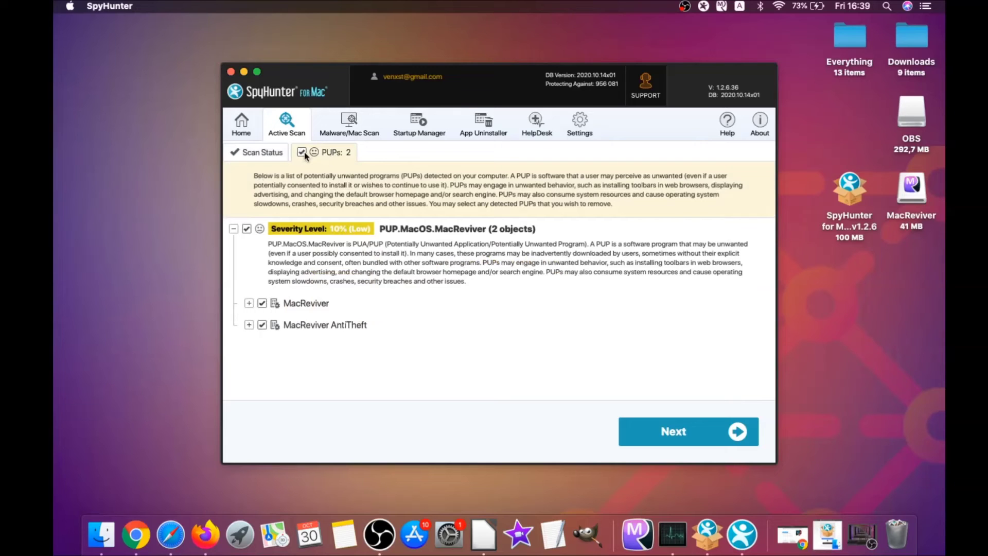
left_click(689, 431)
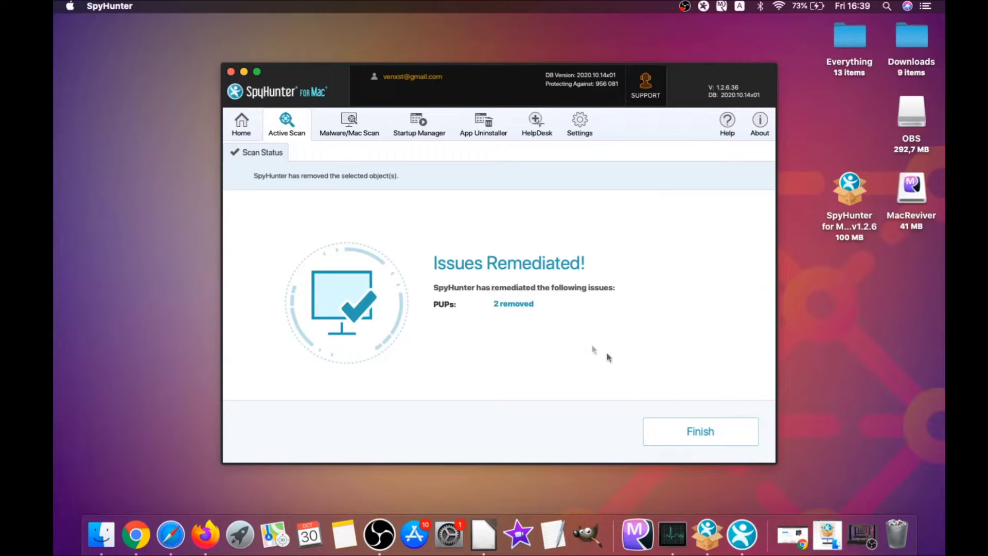
left_click(706, 433)
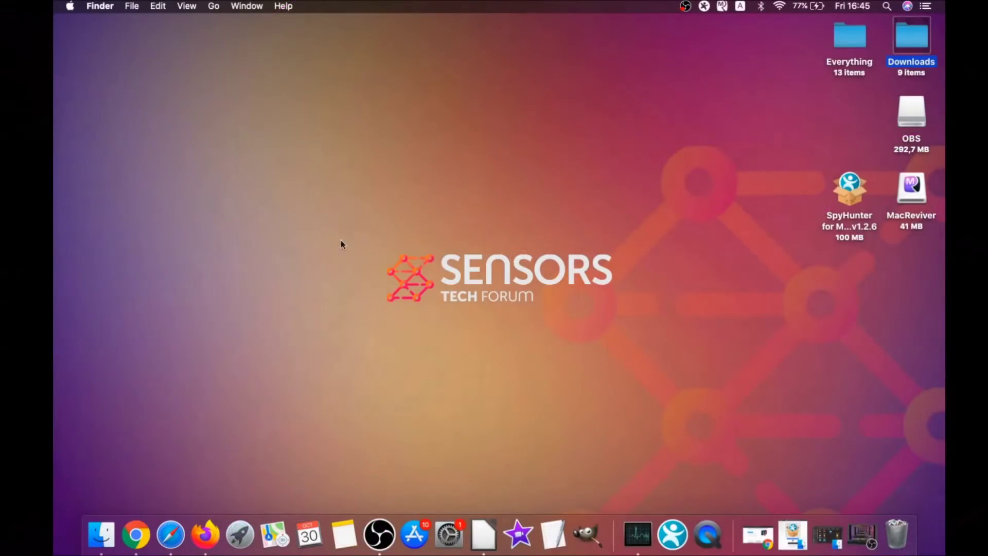
- Drag MacReviver.app from the Applications folder to the Bin and close the window
left_click(215, 7)
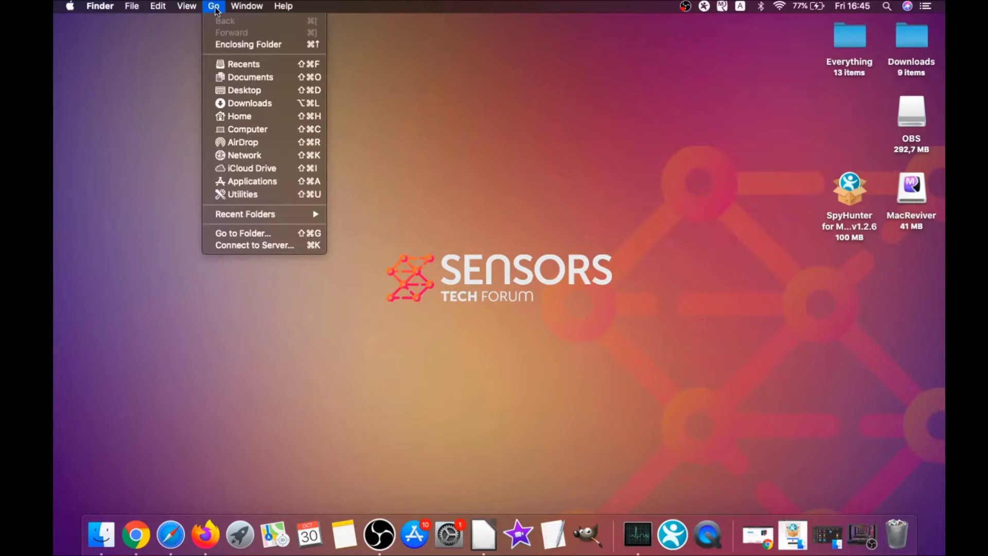
left_click(248, 181)
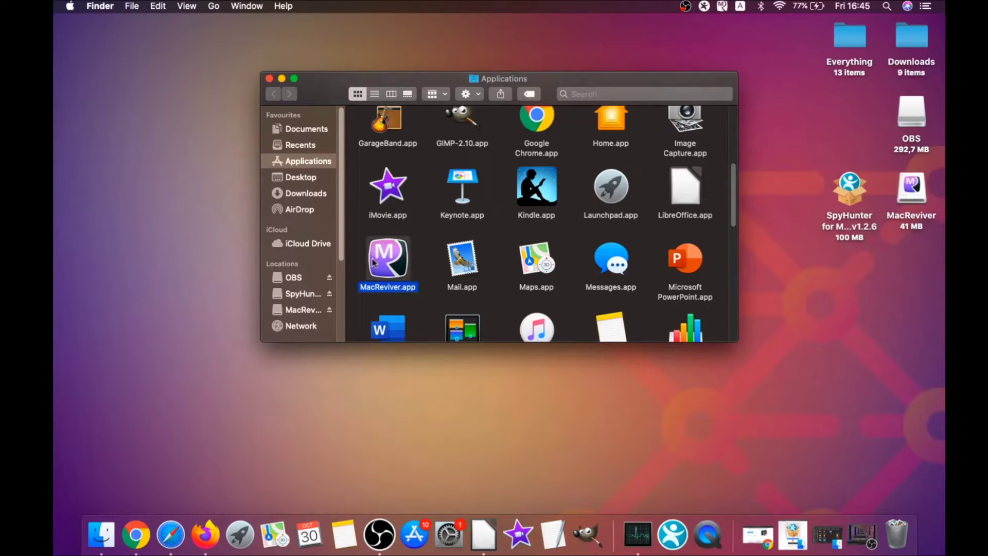
left_click_drag(374, 263, 896, 526)
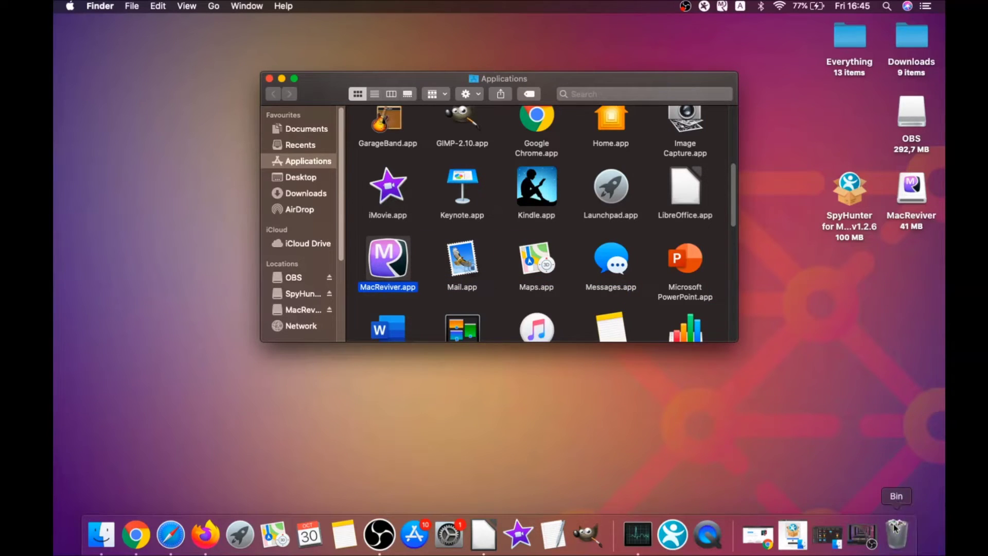
left_click(269, 80)
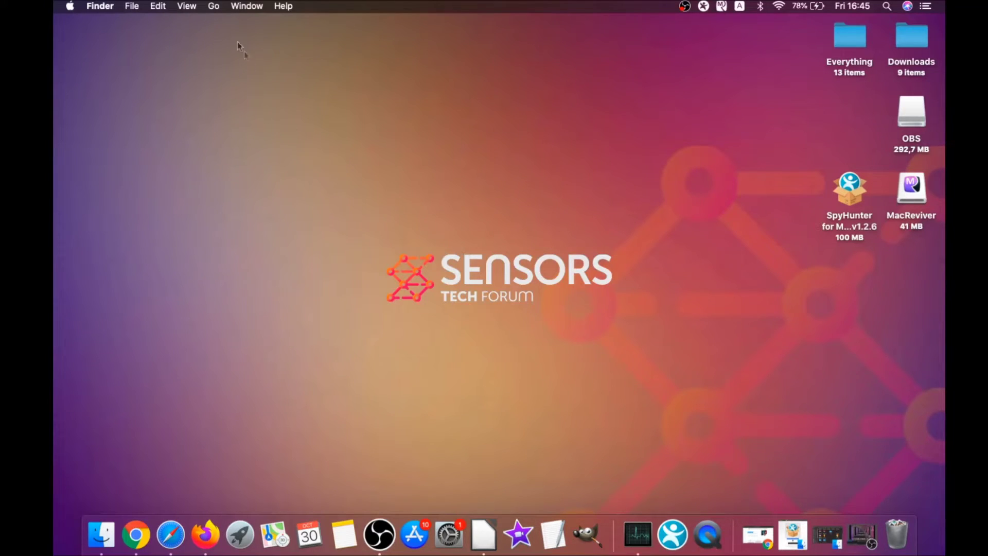
- Launch Activity Monitor from Utilities and force quit the lsd process
left_click(215, 7)
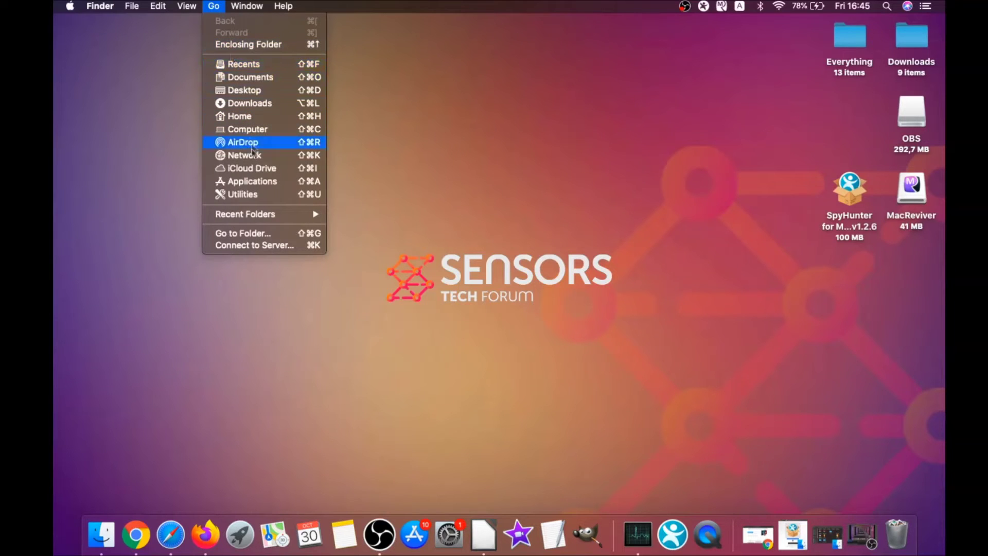
left_click(260, 199)
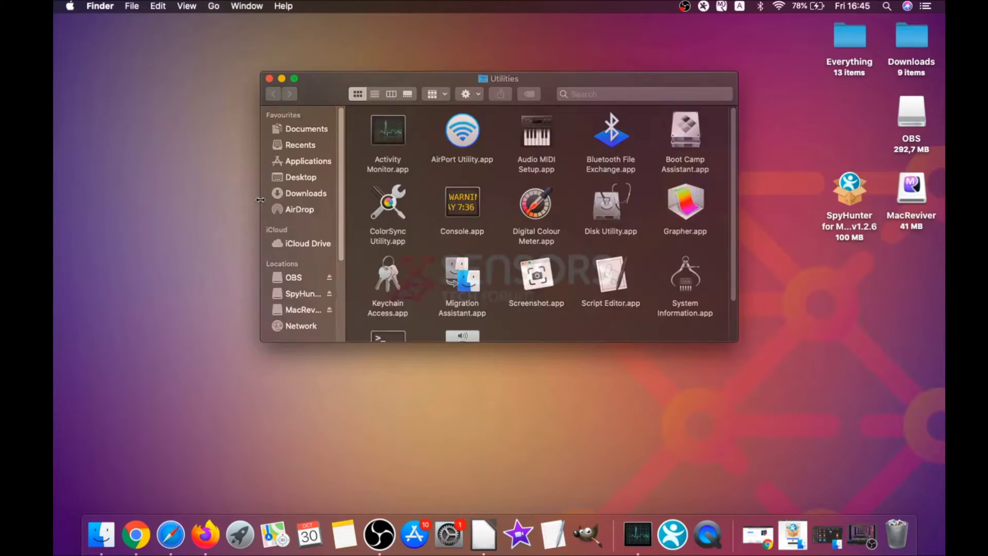
double_click(390, 137)
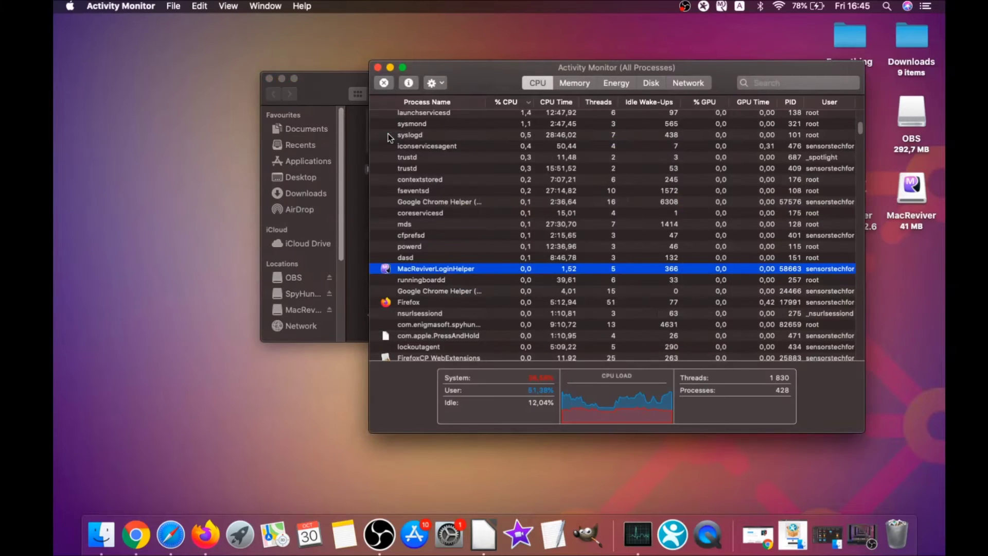
left_click(419, 272)
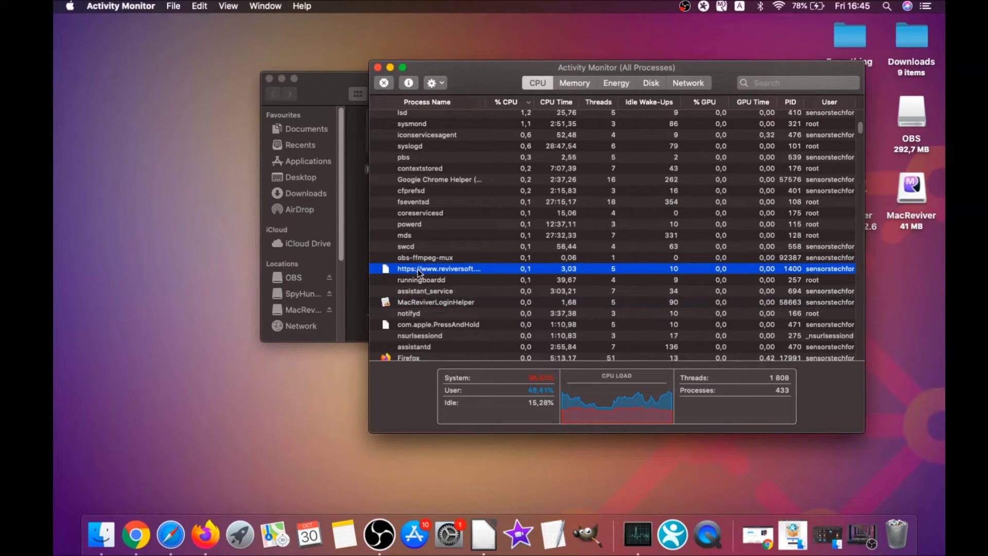
scroll(421, 273, "down", 5)
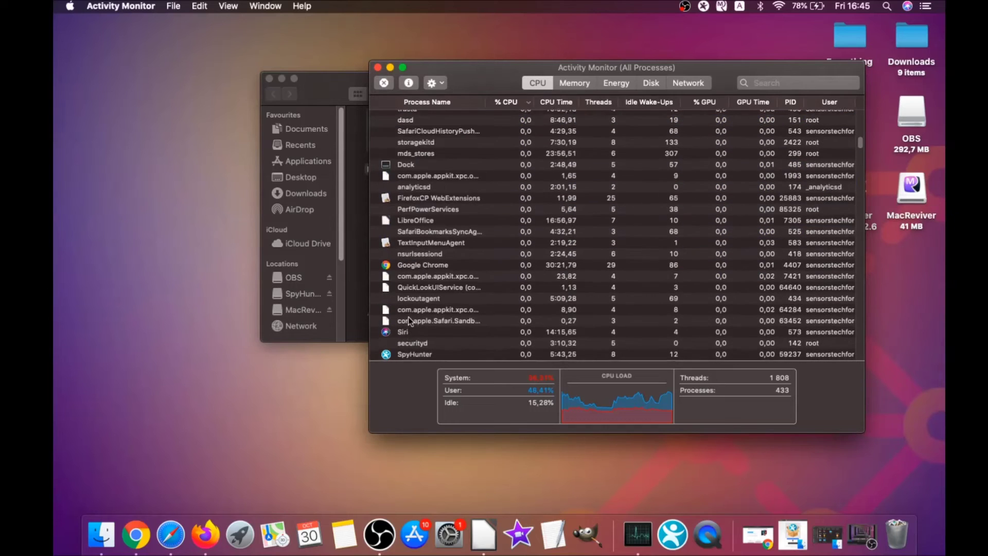
scroll(415, 298, "up", 3)
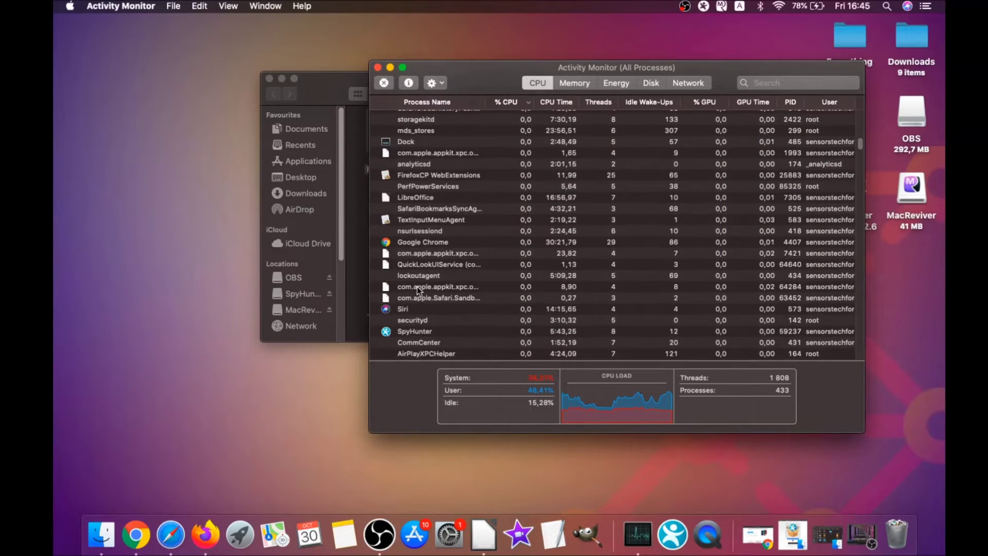
scroll(418, 287, "up", 5)
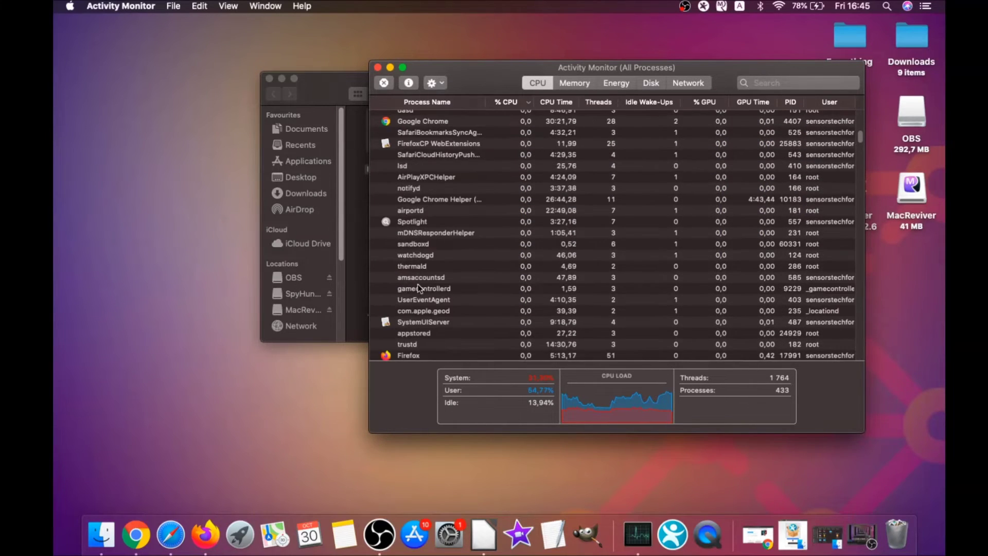
left_click(413, 212)
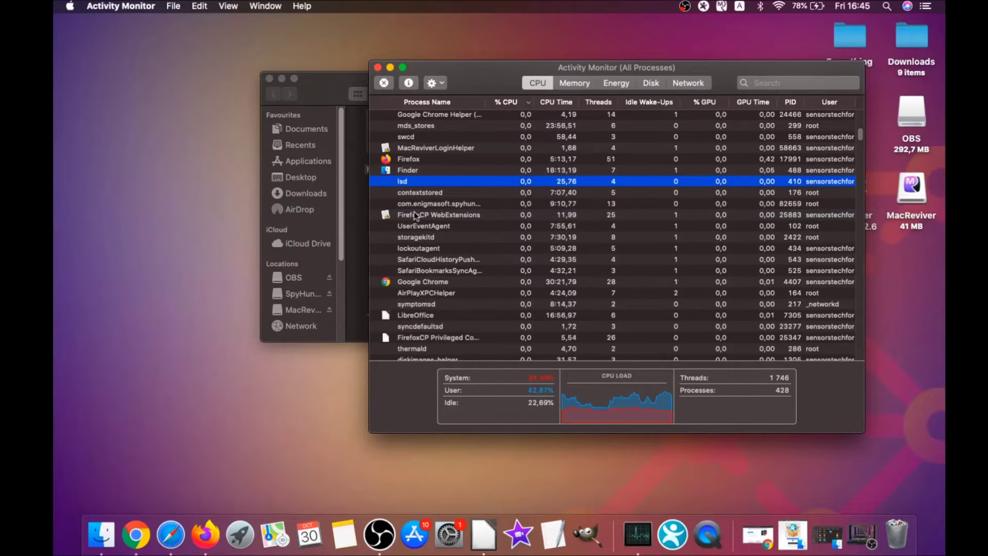
left_click(384, 82)
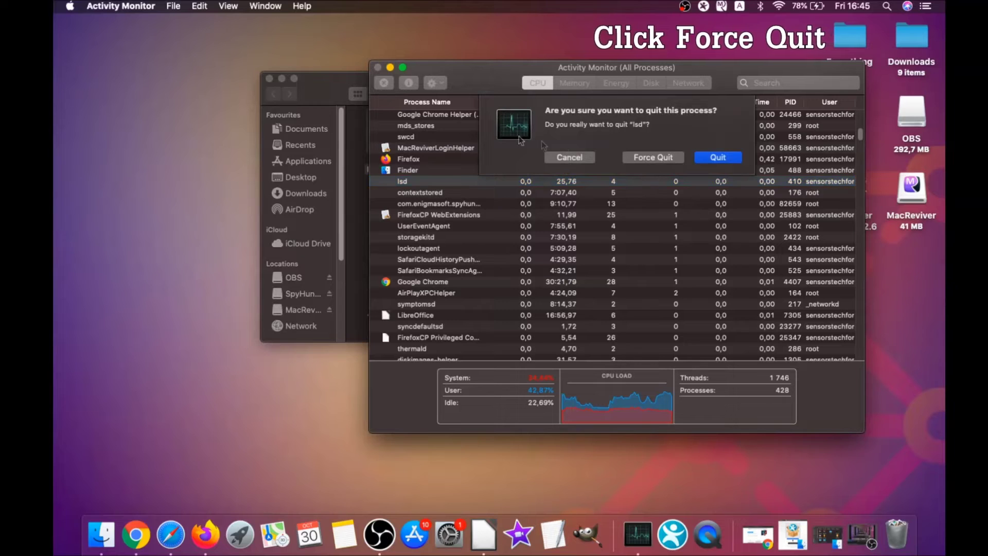
left_click(669, 158)
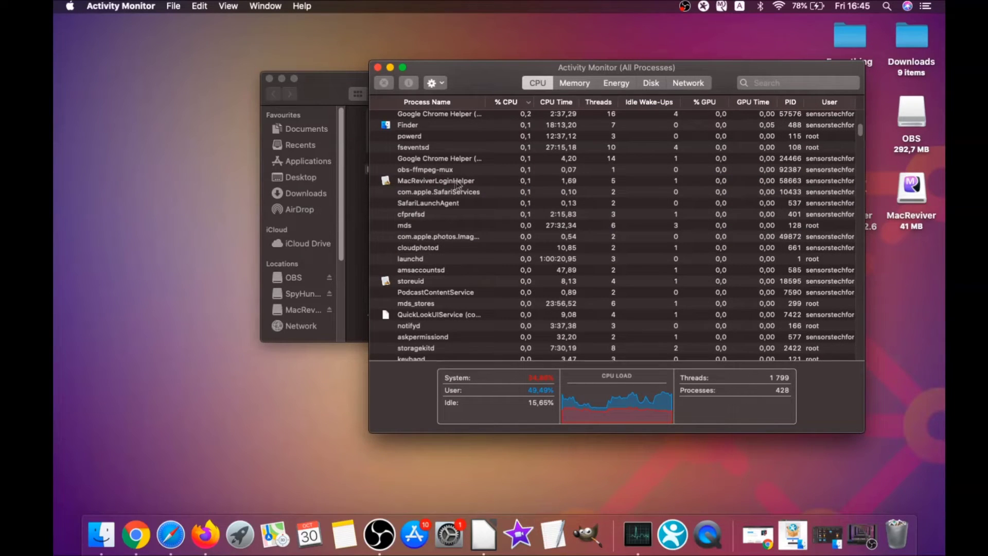
- Force quit MacReviverLoginHelper, then close Activity Monitor and the Utilities window
left_click(454, 181)
left_click(388, 85)
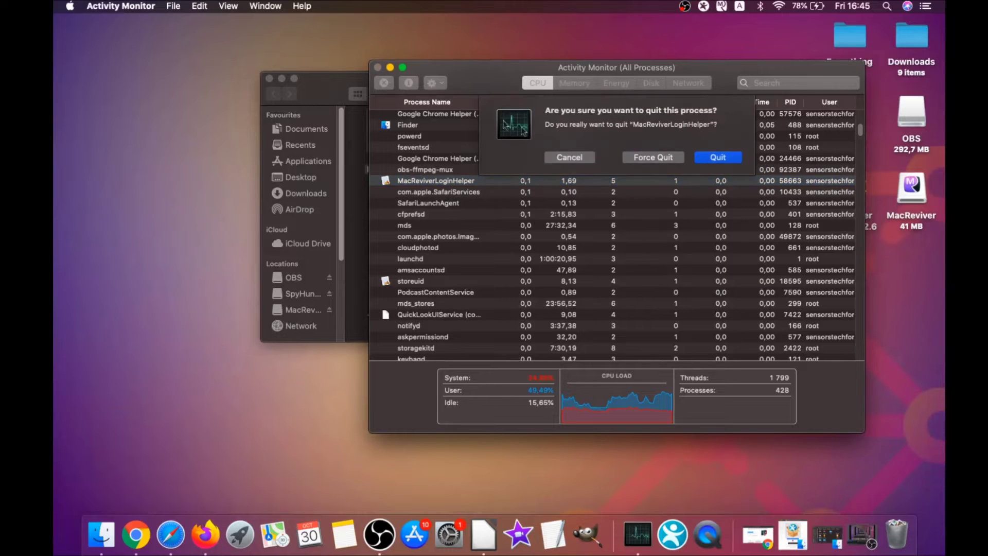
left_click(642, 158)
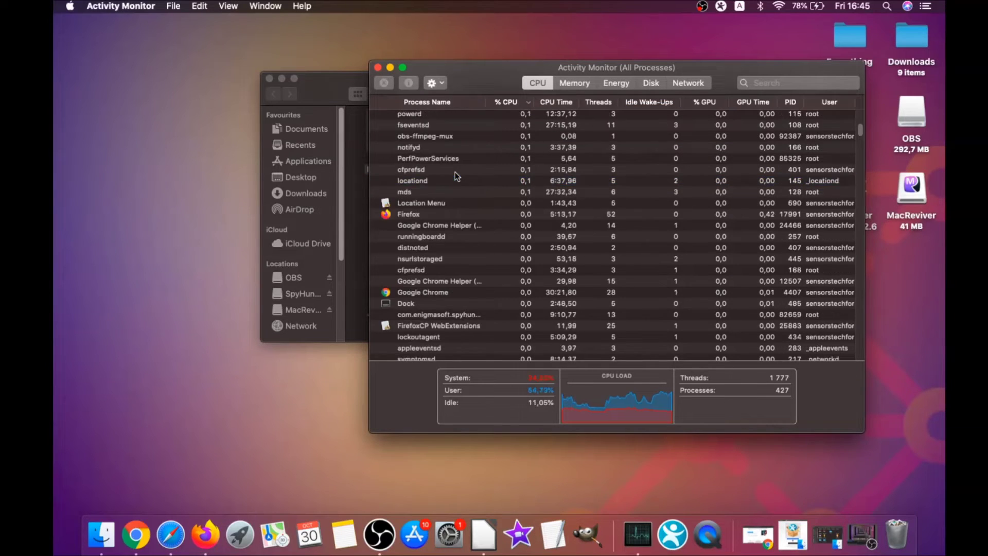
scroll(455, 176, "up", 5)
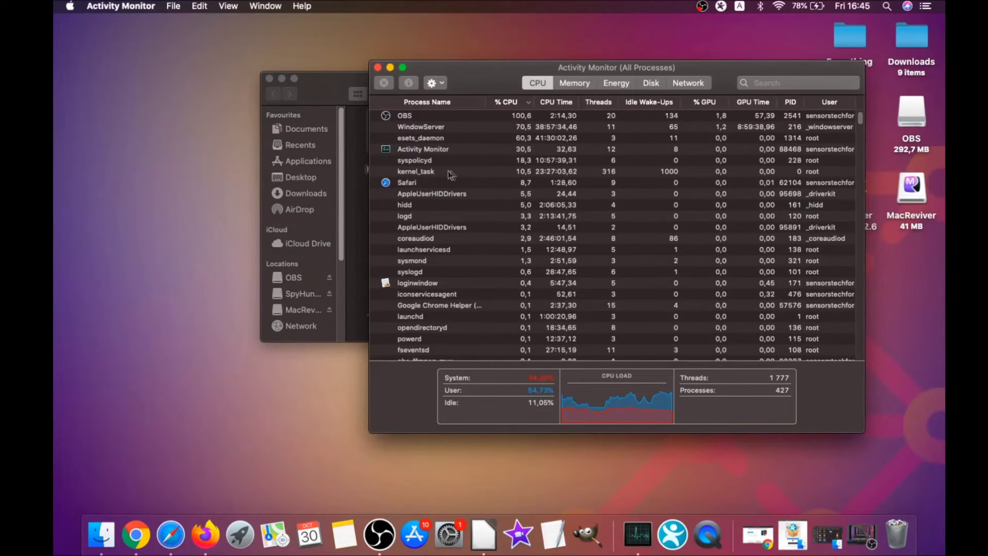
left_click(377, 67)
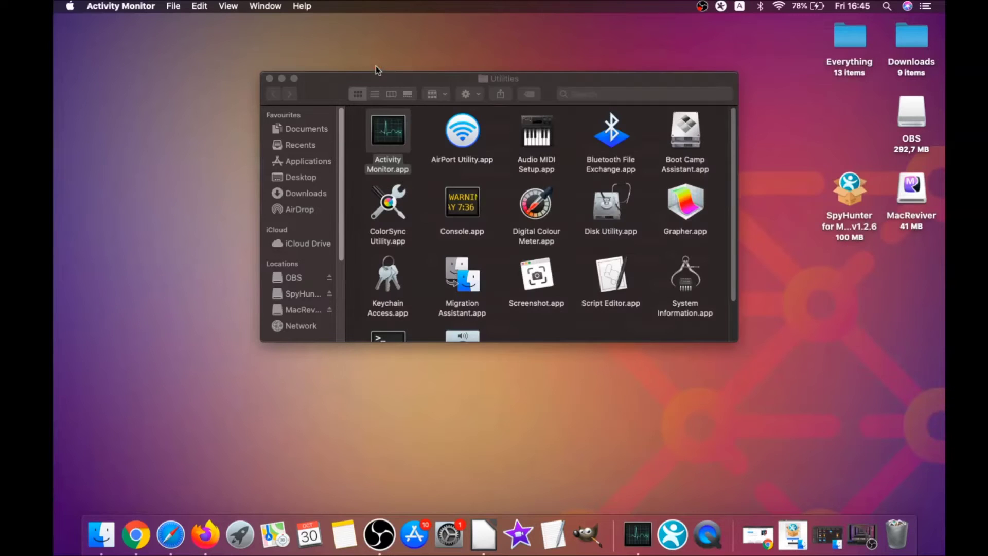
left_click(268, 78)
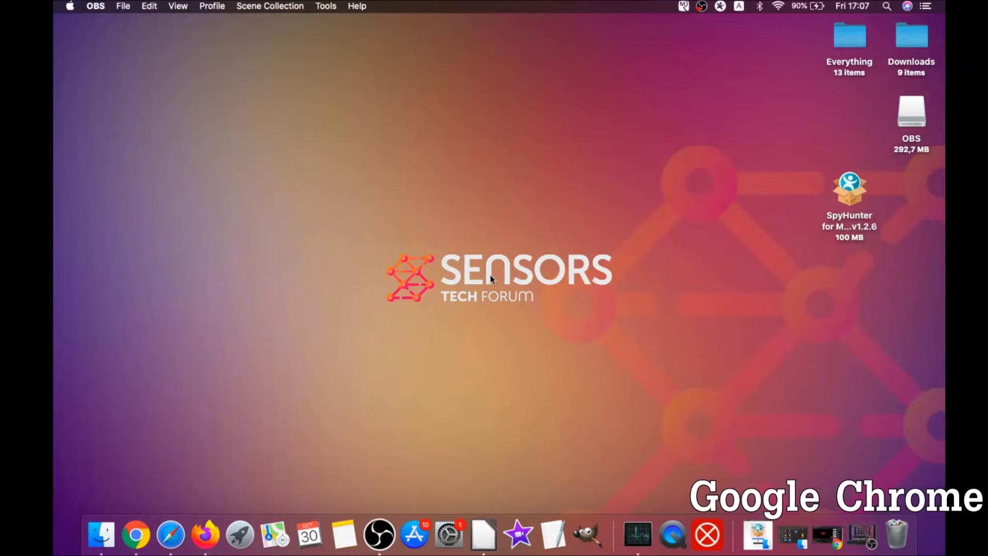
- Clear all-time Chrome browsing data via about://settings/clearBrowserData, keeping passwords and sign-in data
left_click(136, 536)
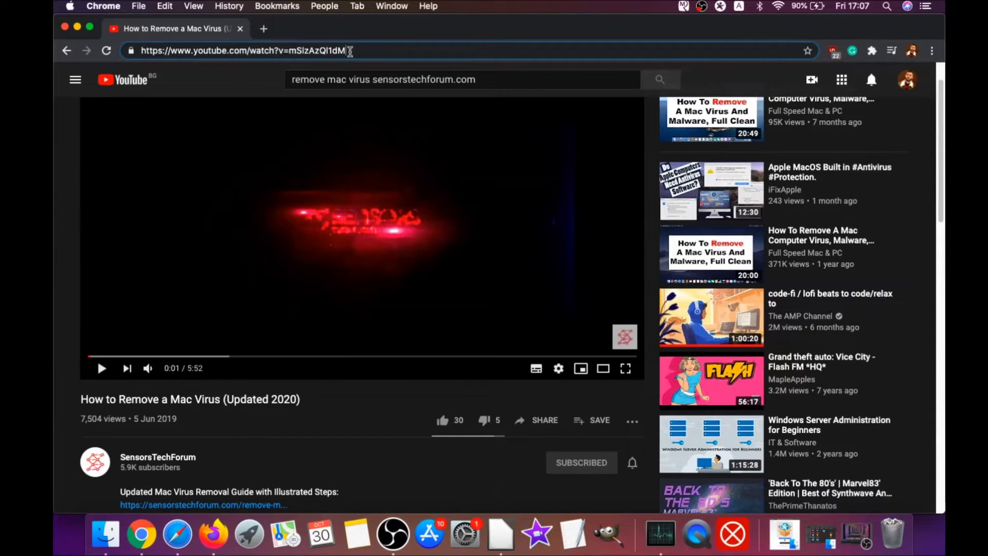
left_click(350, 50)
type("about:/")
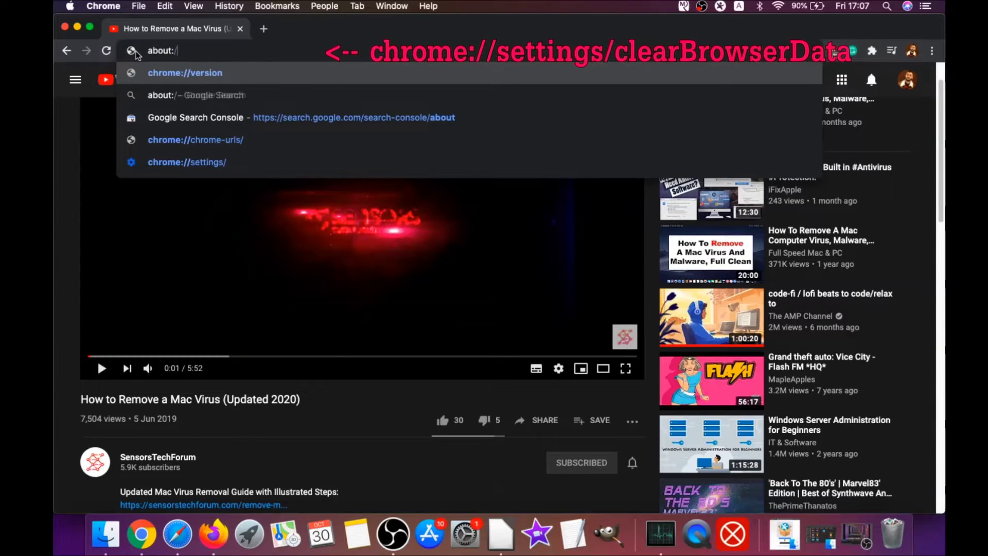
type("/settings")
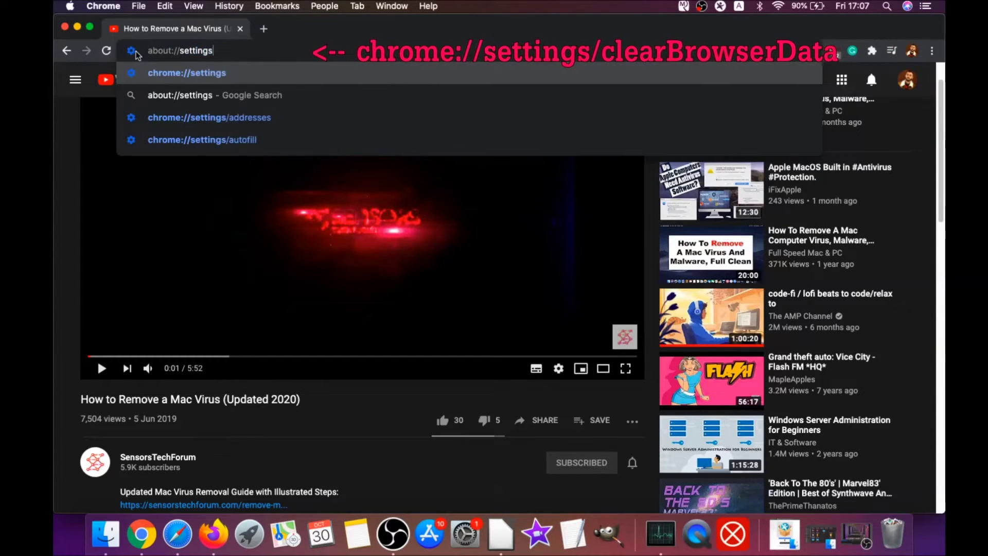
type("/clear")
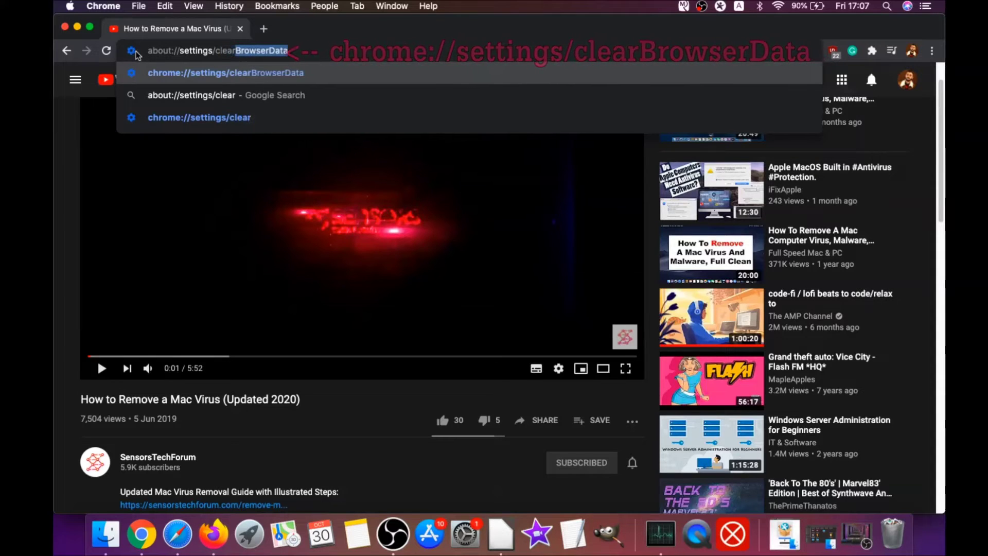
type("BrowserData")
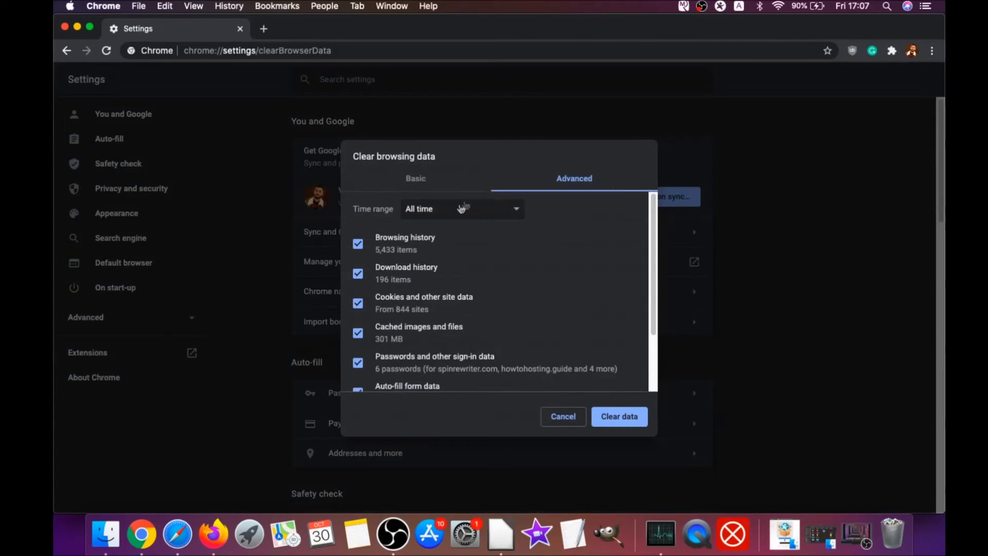
left_click(462, 209)
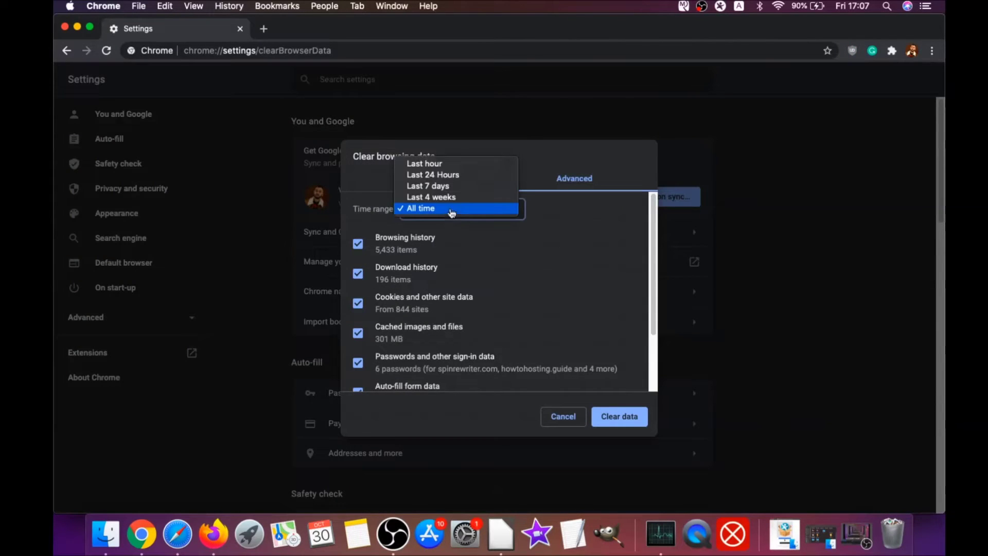
left_click(421, 209)
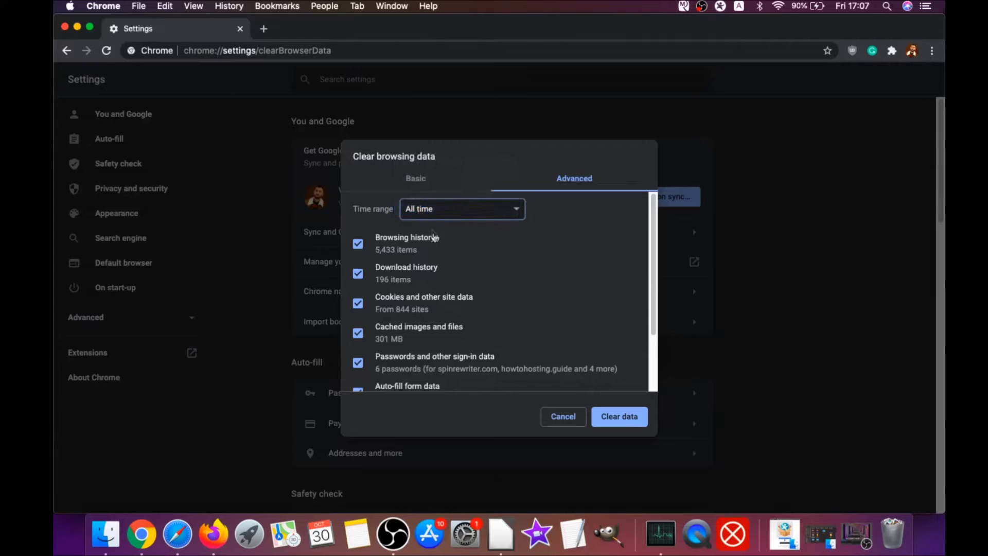
scroll(435, 242, "down", 1)
scroll(402, 269, "down", 2)
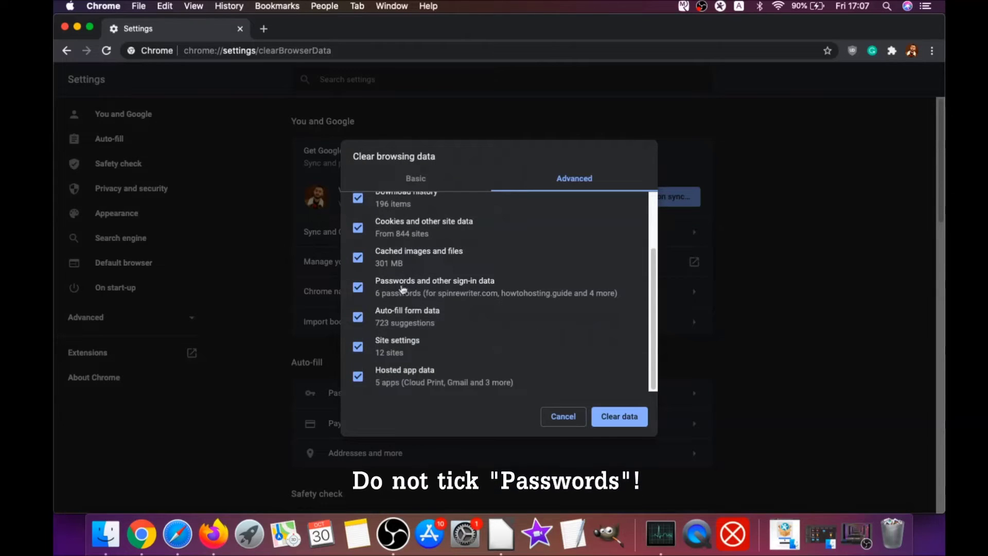
left_click(403, 290)
scroll(405, 269, "up", 3)
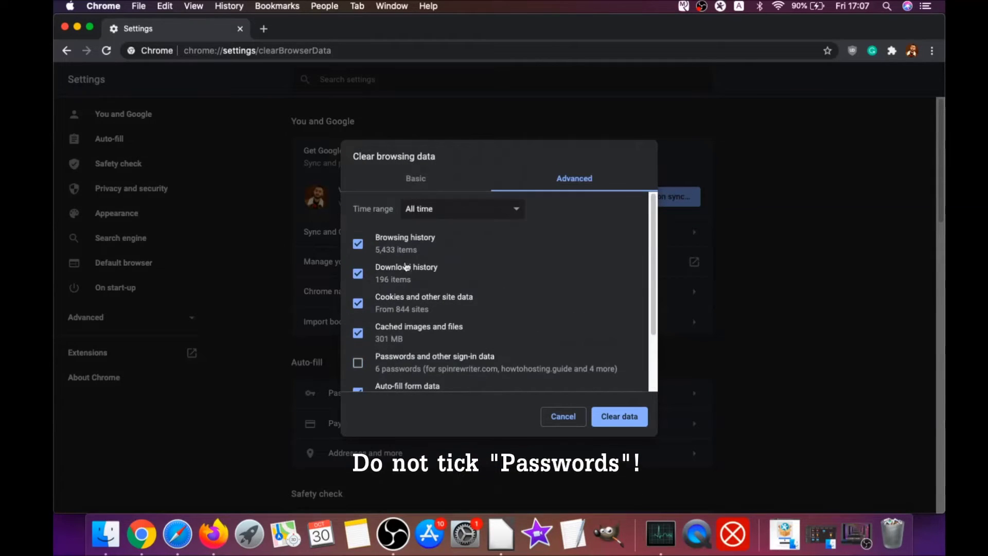
scroll(391, 304, "down", 3)
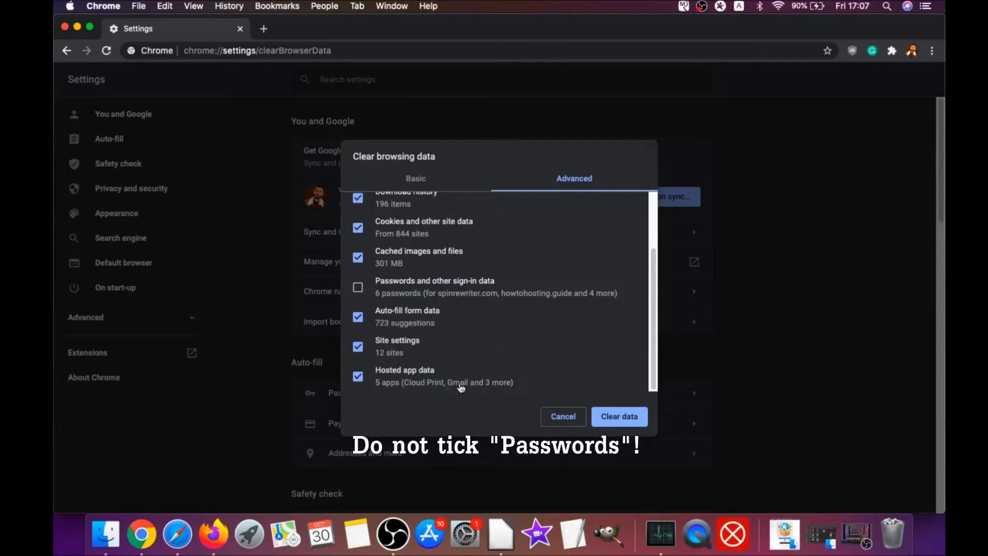
left_click(615, 417)
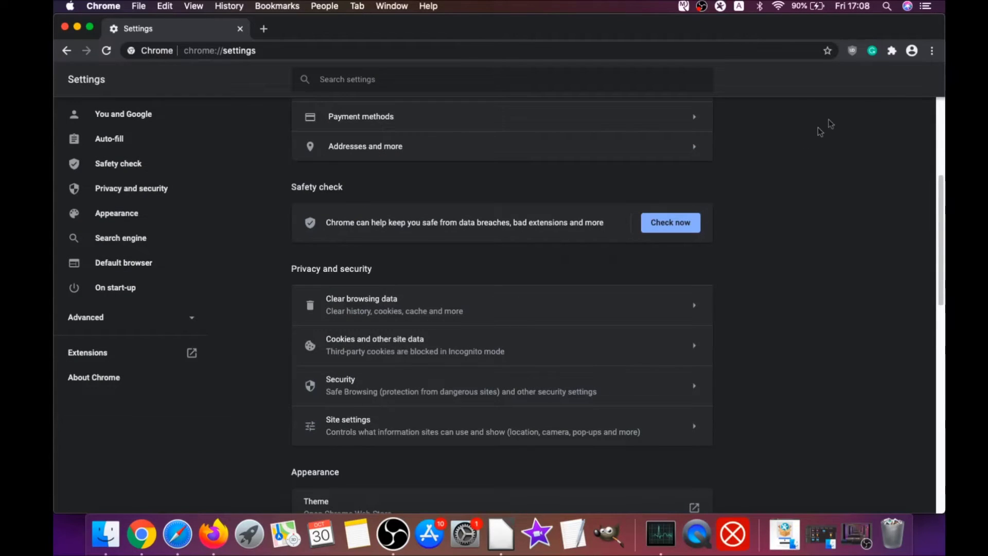
- Remove uBlock Origin from Chrome's Extensions page, then minimize Chrome
left_click(932, 51)
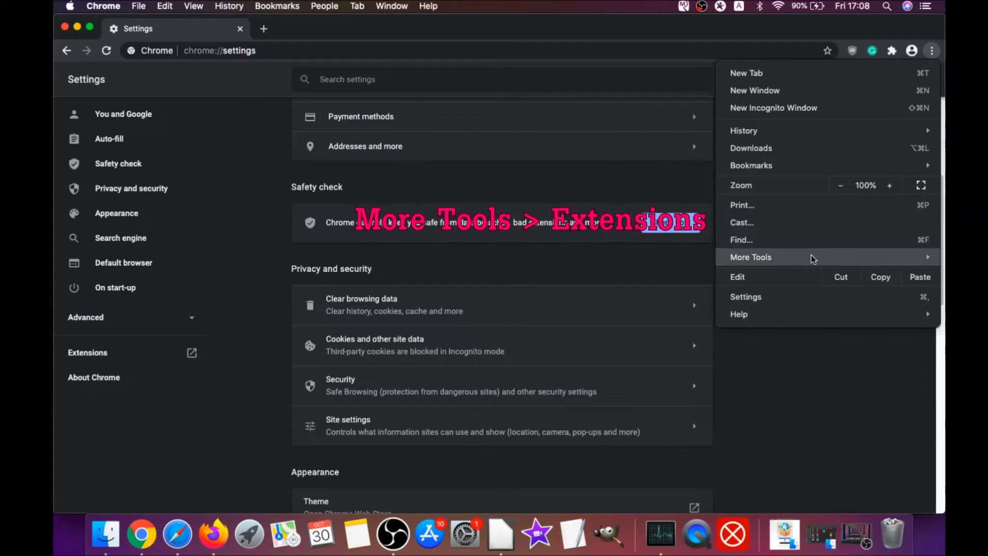
mouse_move(811, 255)
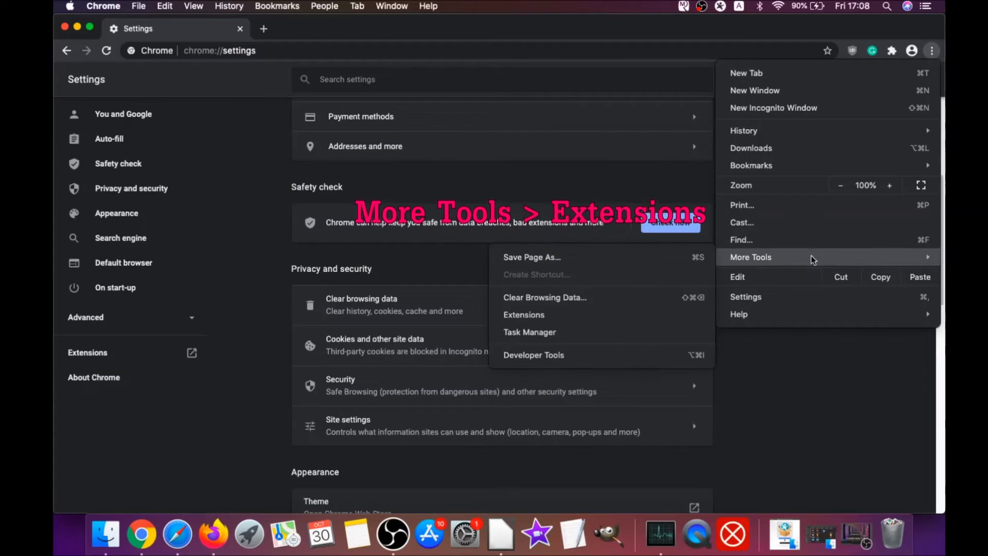
left_click(559, 316)
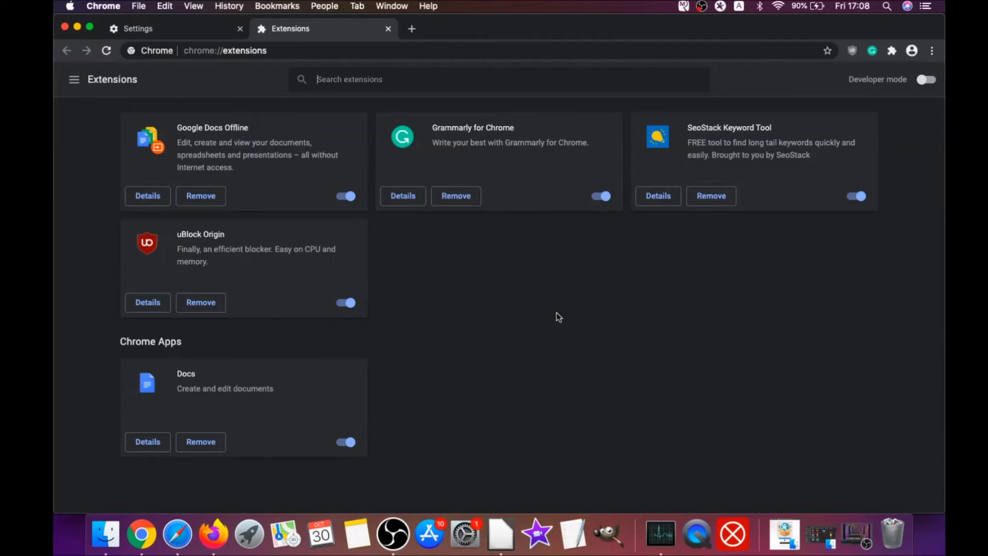
left_click(194, 306)
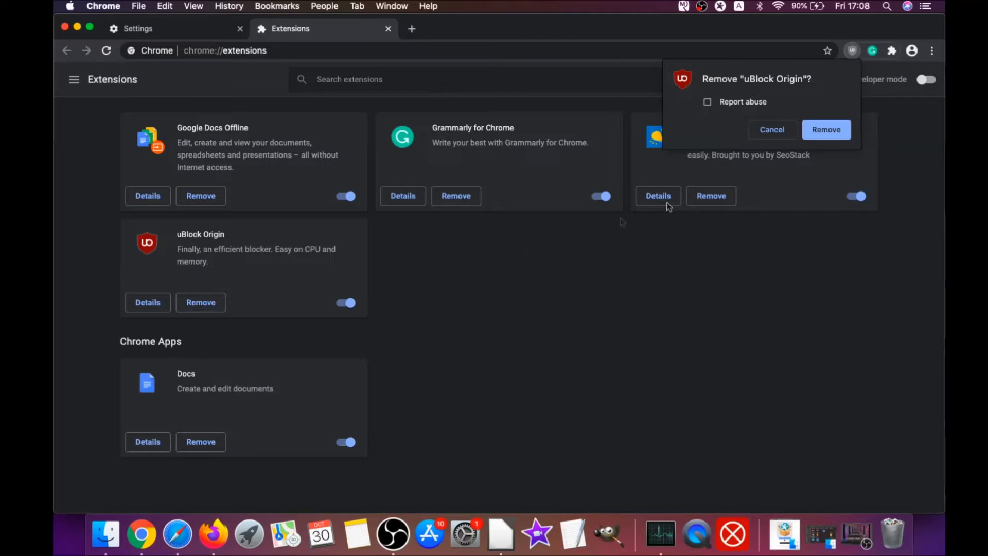
left_click(839, 129)
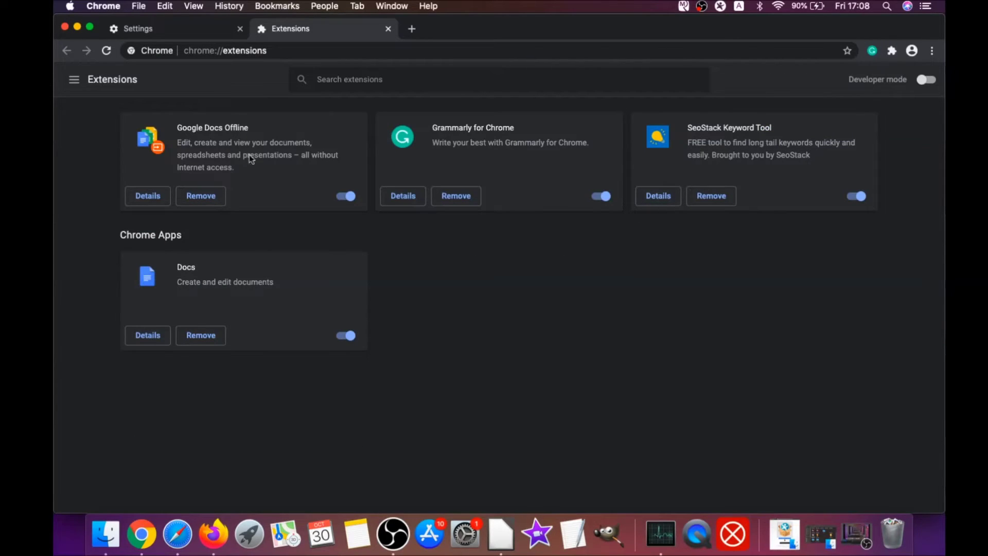
left_click(76, 27)
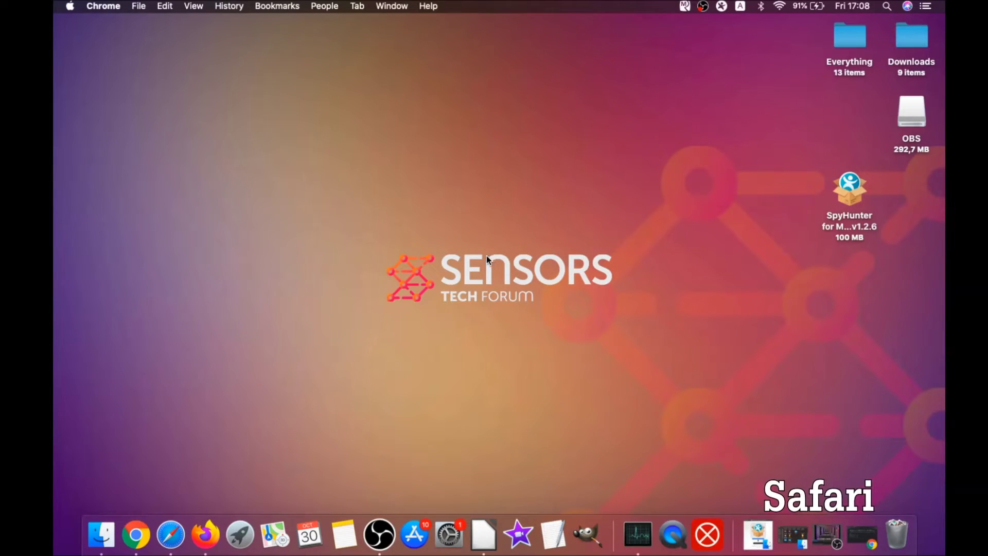
left_click(170, 534)
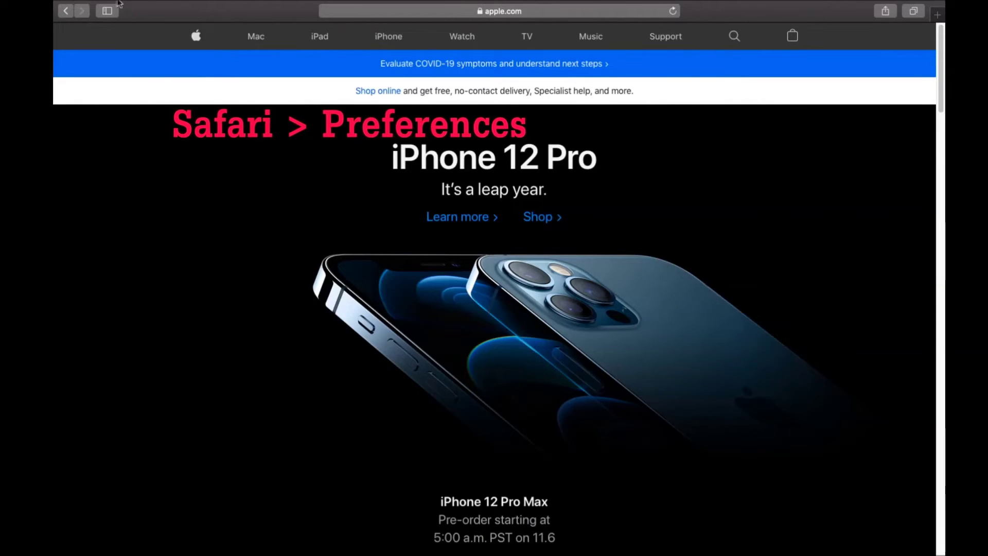
mouse_move(118, 3)
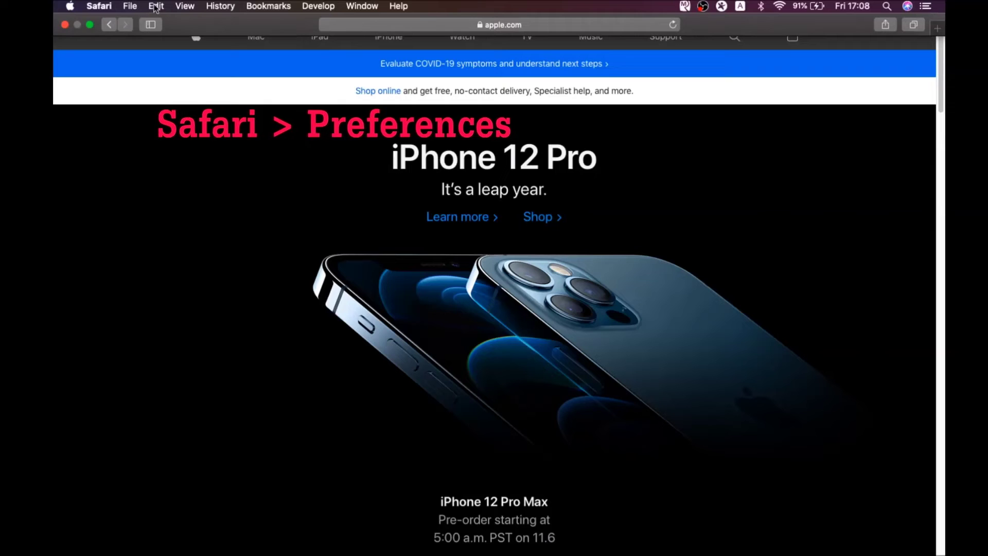
left_click(98, 6)
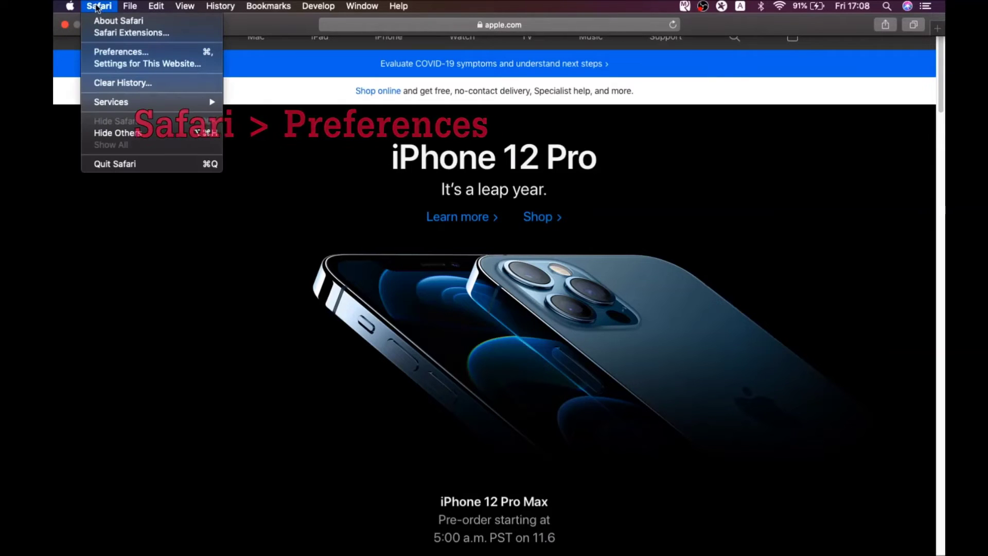
left_click(125, 52)
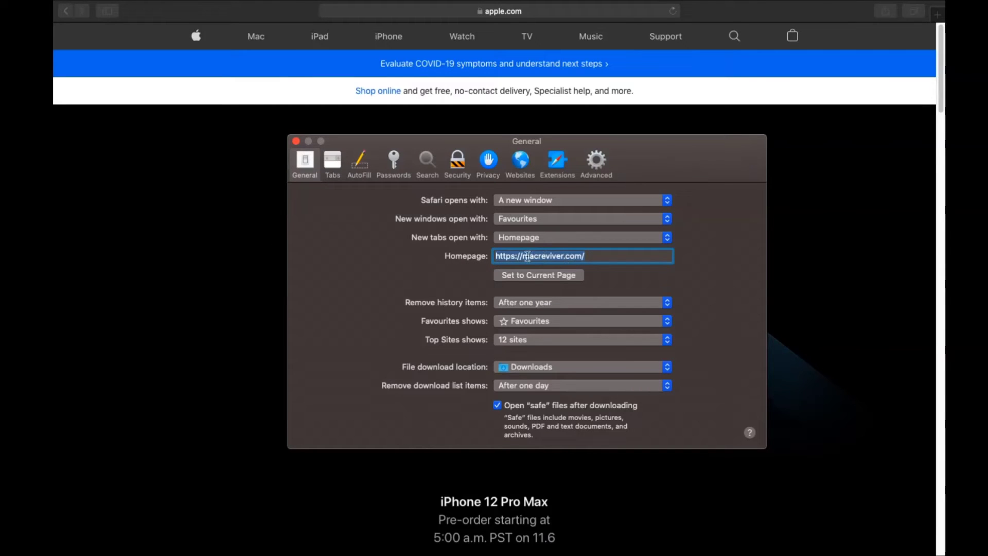
left_click(592, 256)
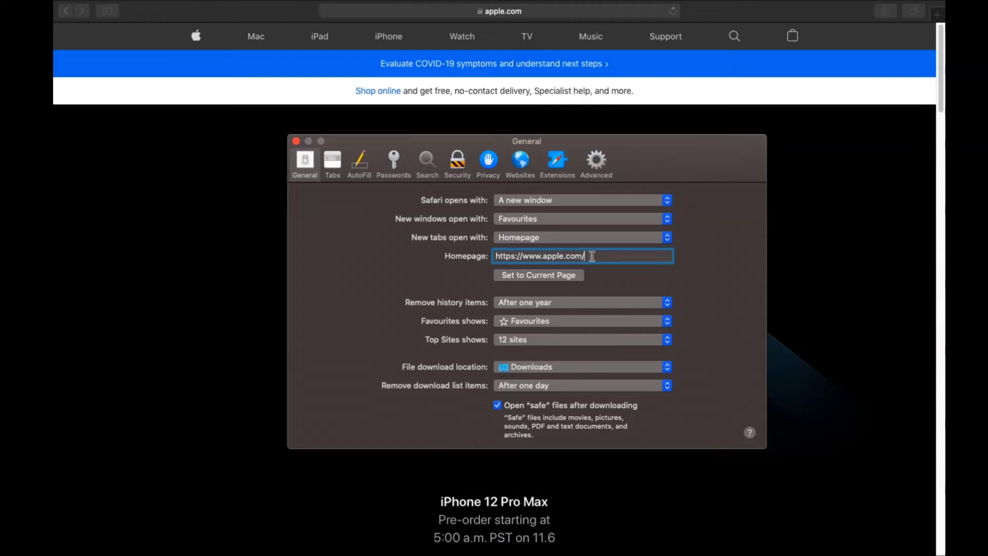
left_click(427, 161)
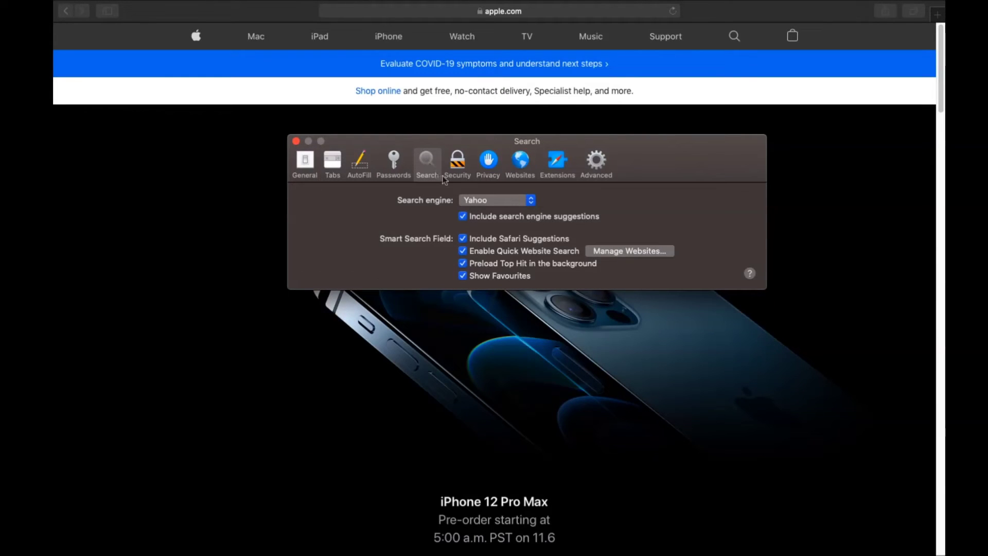
left_click(476, 201)
left_click(482, 223)
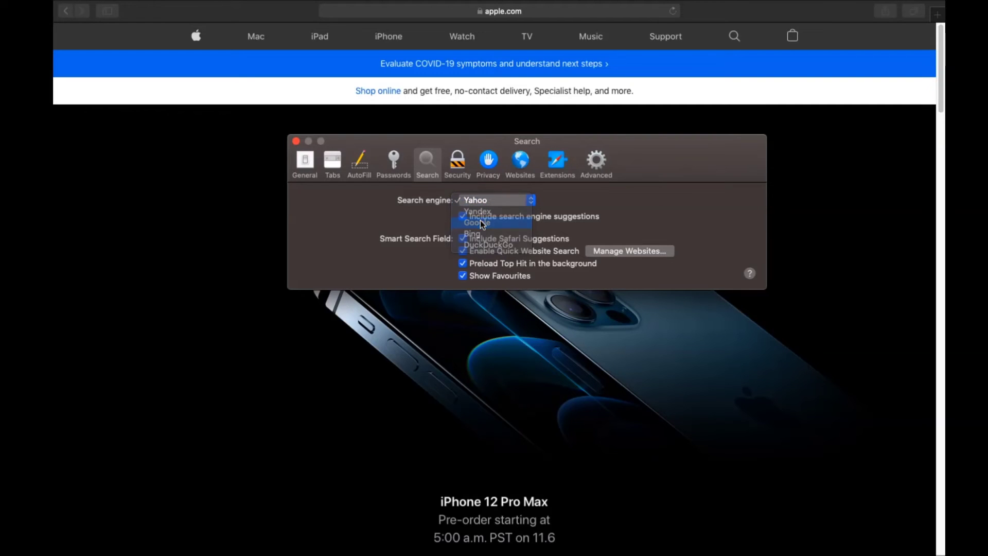
- Uninstall the Porn Block Plus extension and reveal its app in Finder
left_click(554, 165)
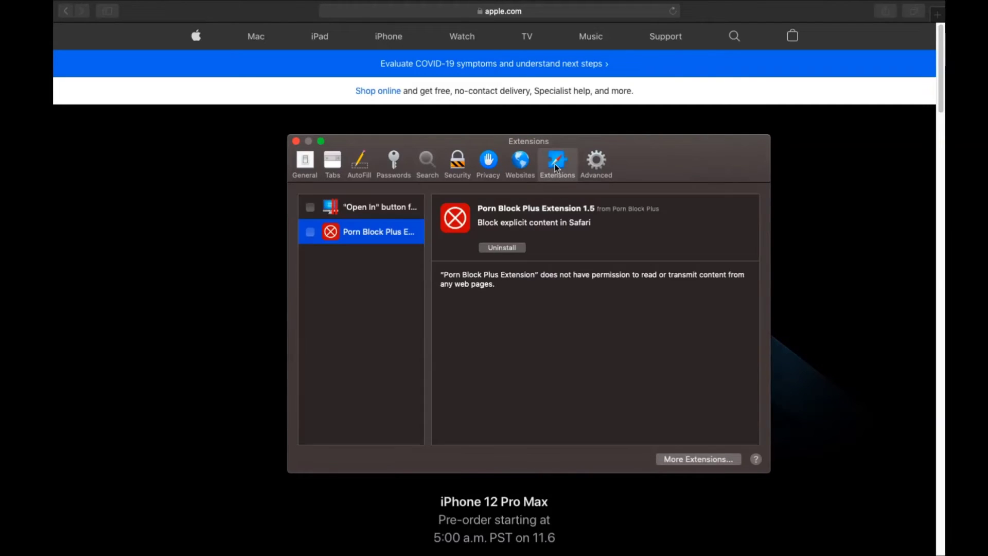
left_click(498, 248)
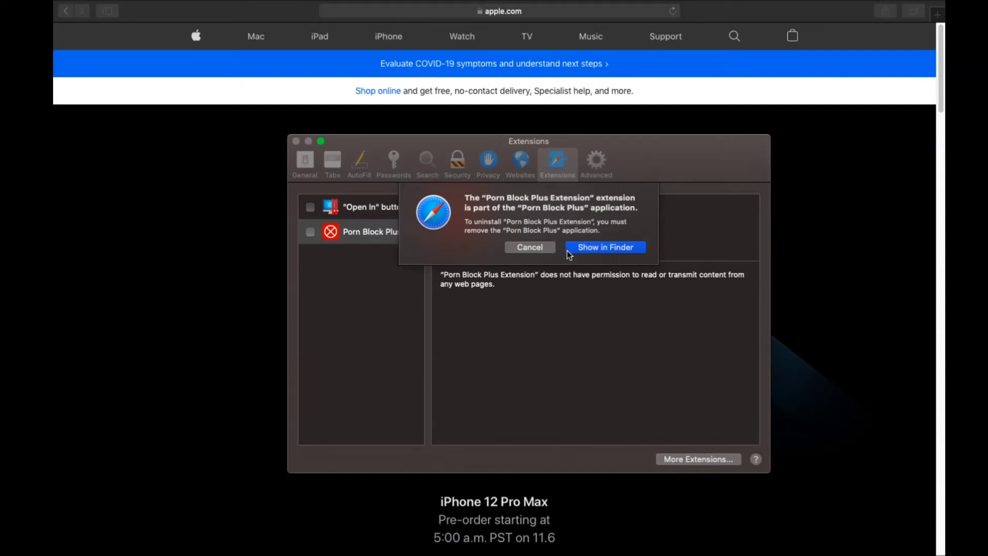
left_click(570, 249)
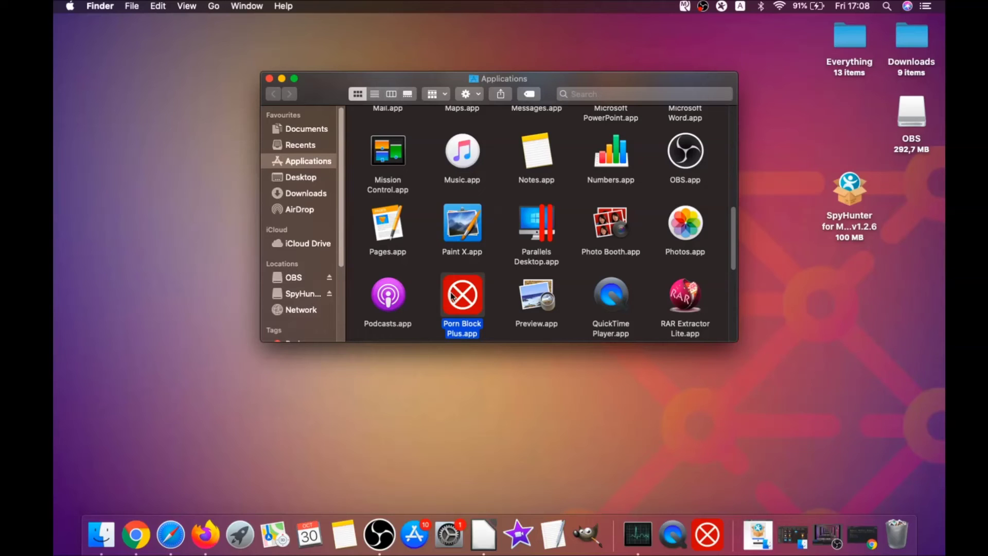
- Move Porn Block Plus.app from Applications to the Bin, authorising with the admin password
left_click_drag(452, 296, 896, 527)
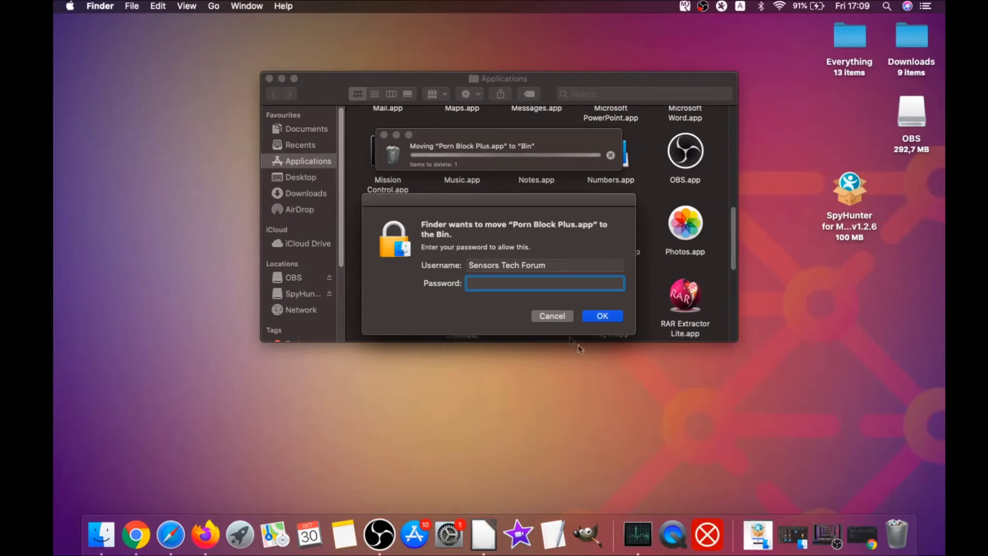
type("****")
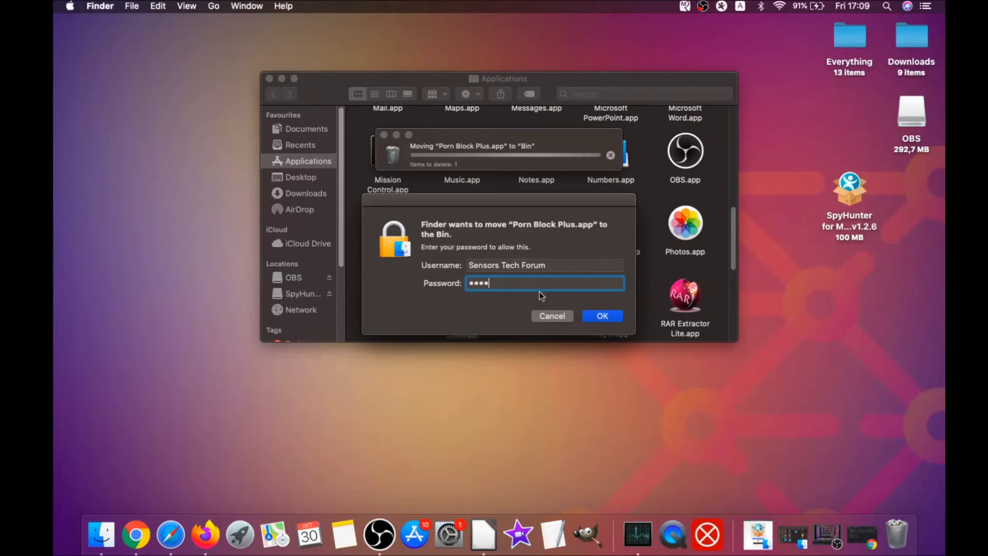
type("****")
left_click(593, 317)
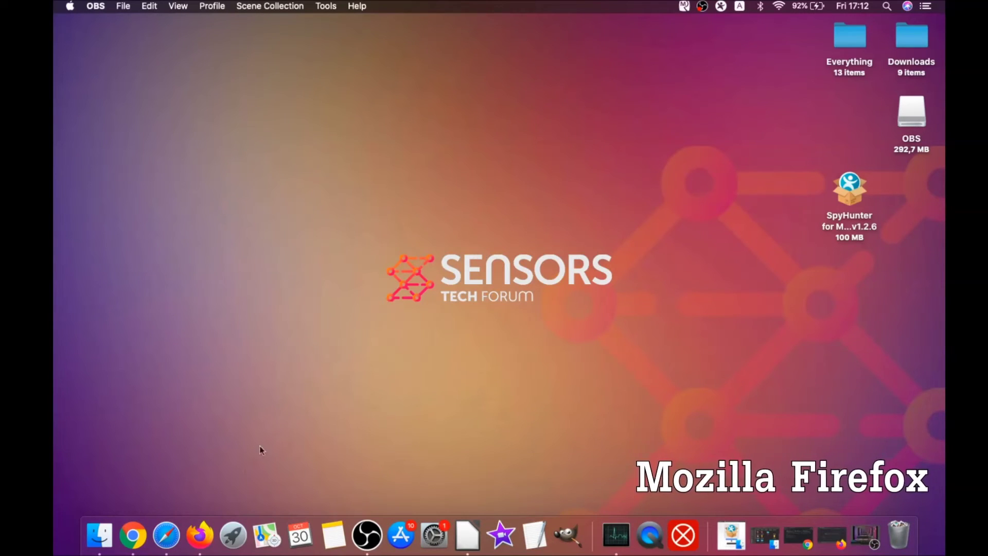
- In Firefox's Add-ons Manager, disable Superpowers for Instagram and alice gear dice
left_click(200, 536)
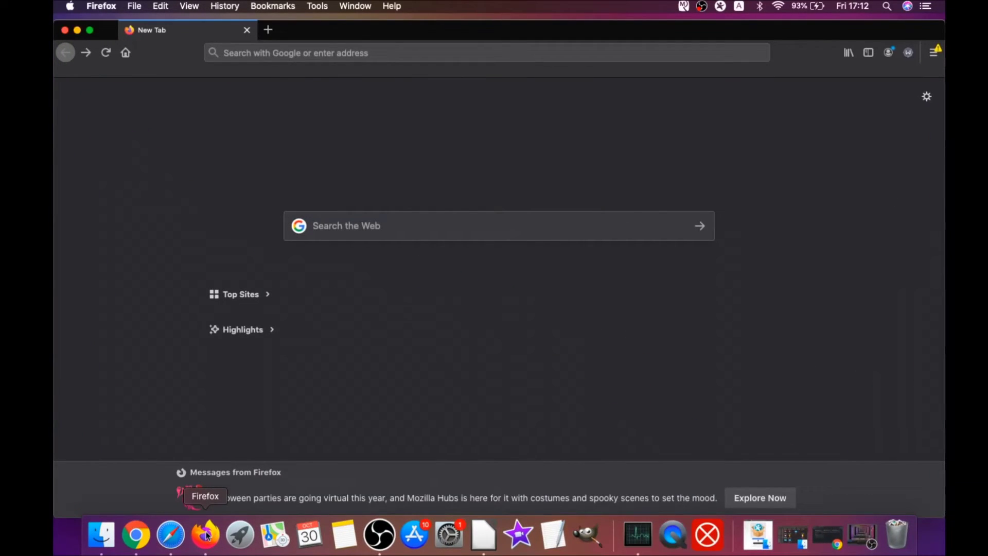
left_click(932, 54)
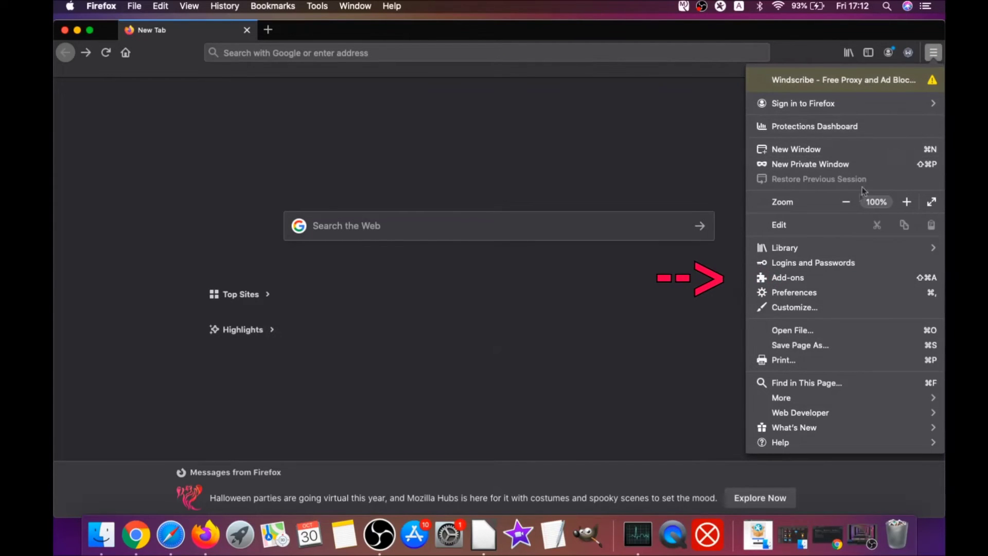
left_click(814, 280)
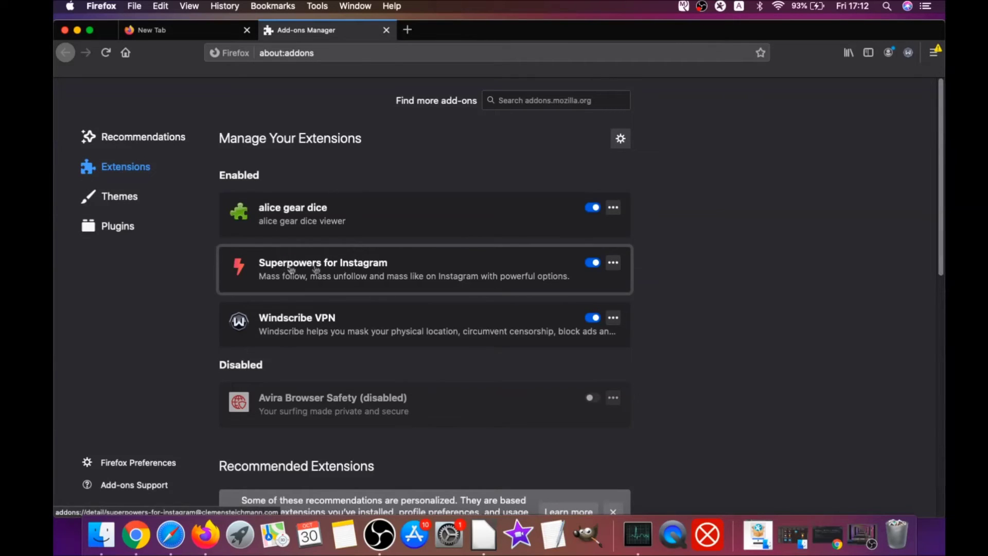
left_click(599, 263)
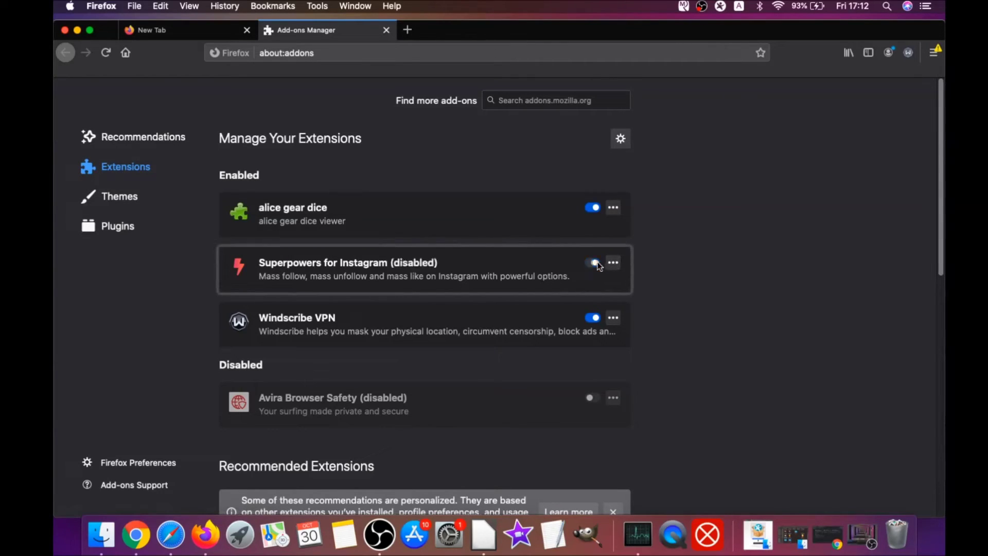
left_click(595, 209)
- Remove the alice gear dice and Superpowers for Instagram extensions
left_click(613, 209)
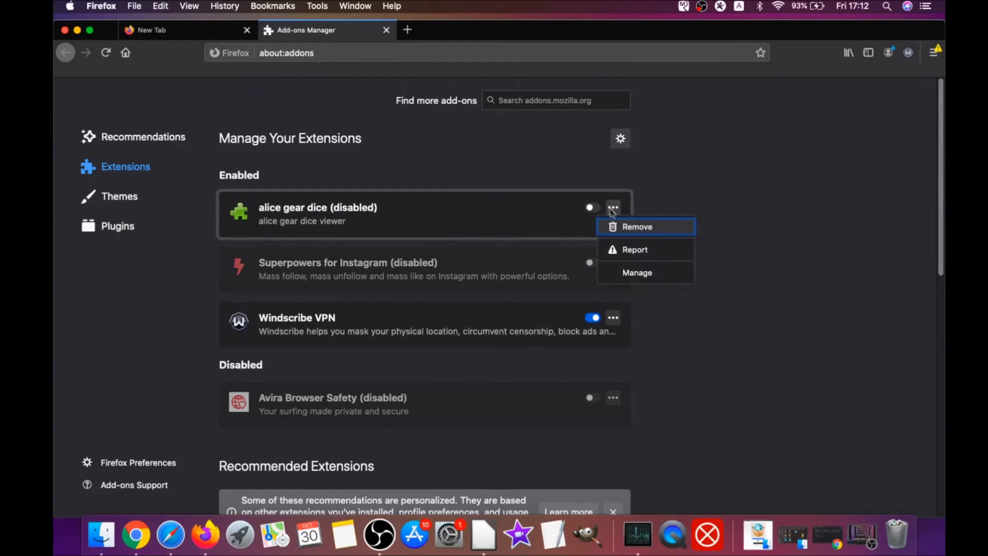
left_click(627, 229)
left_click(562, 143)
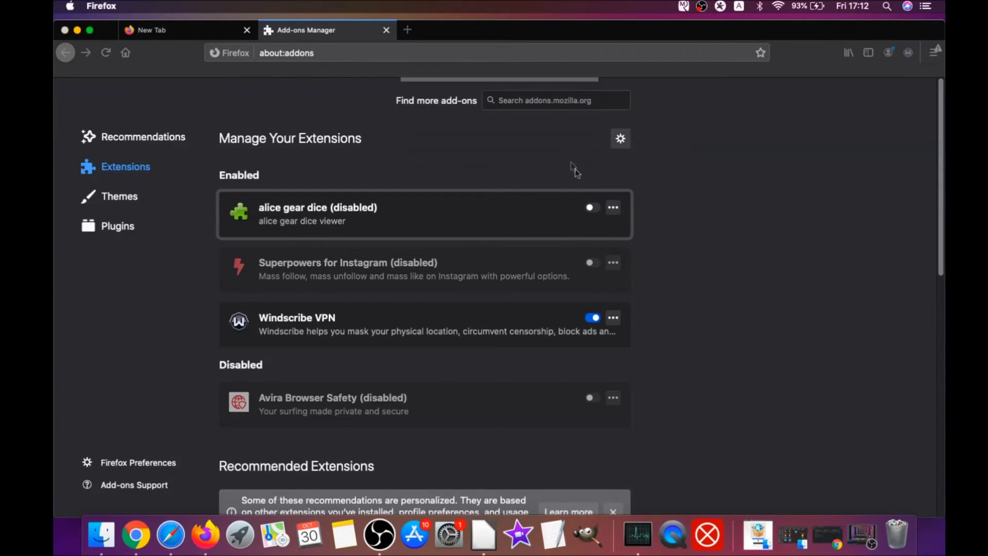
left_click(613, 248)
left_click(624, 268)
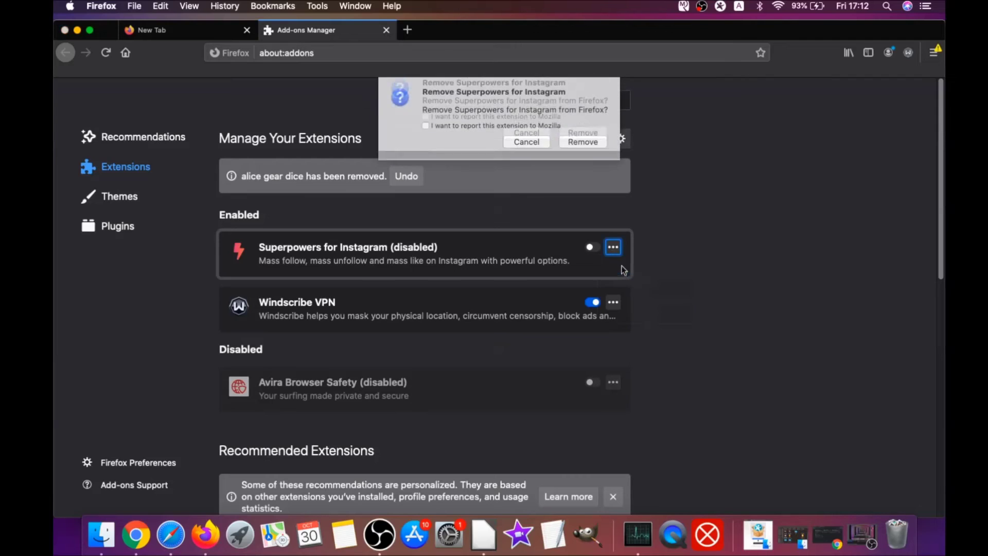
left_click(586, 142)
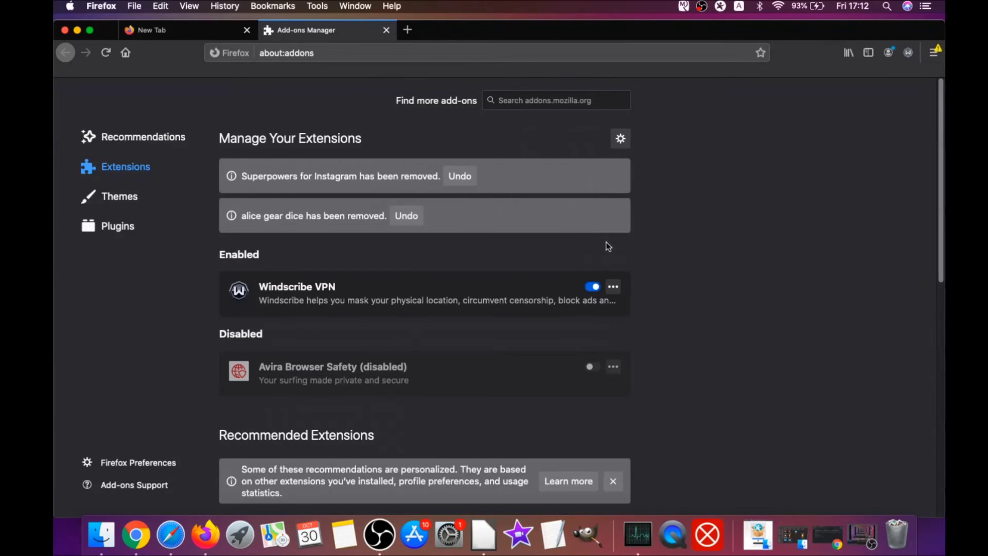
- Refresh Firefox from the about:support page and check the latest-version message after relaunch
left_click(298, 55)
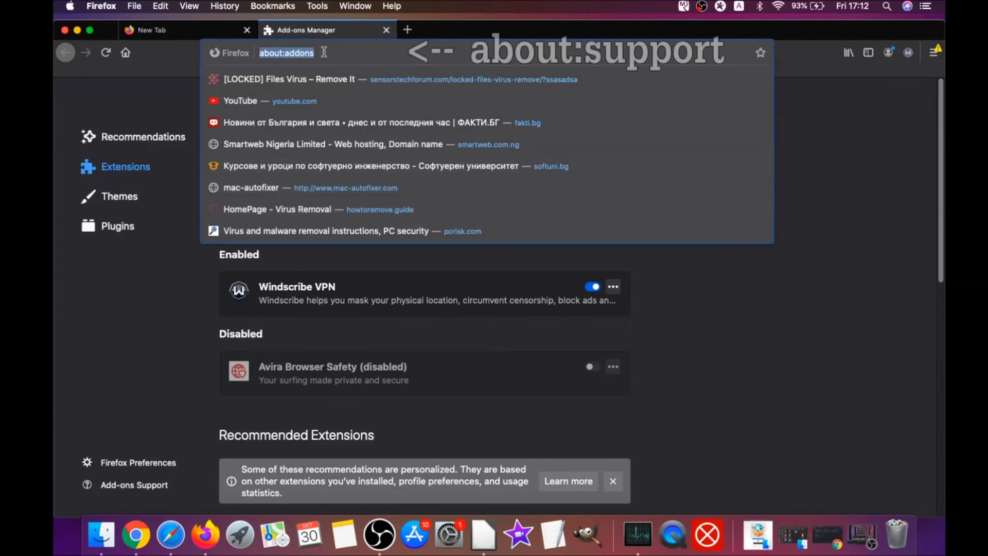
type("a")
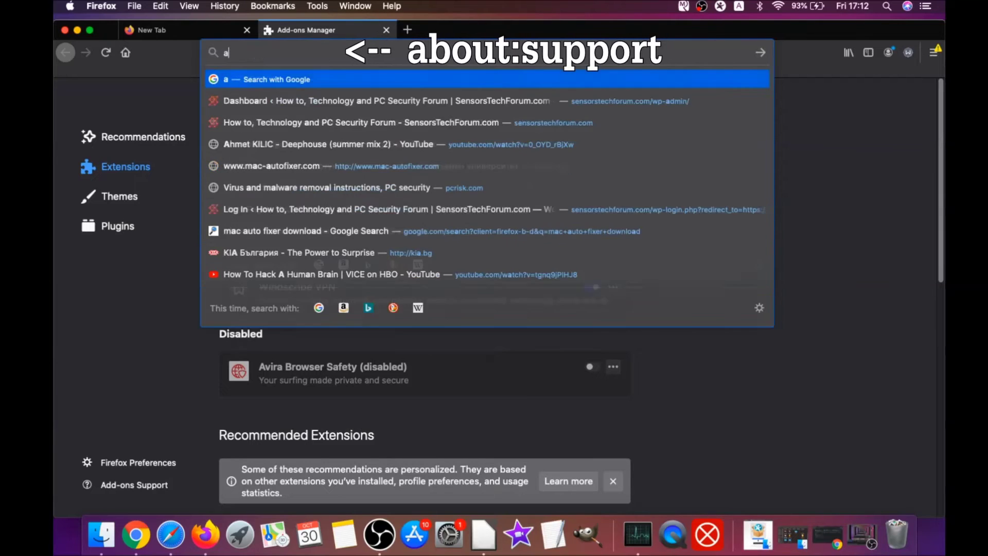
type("bout:supp")
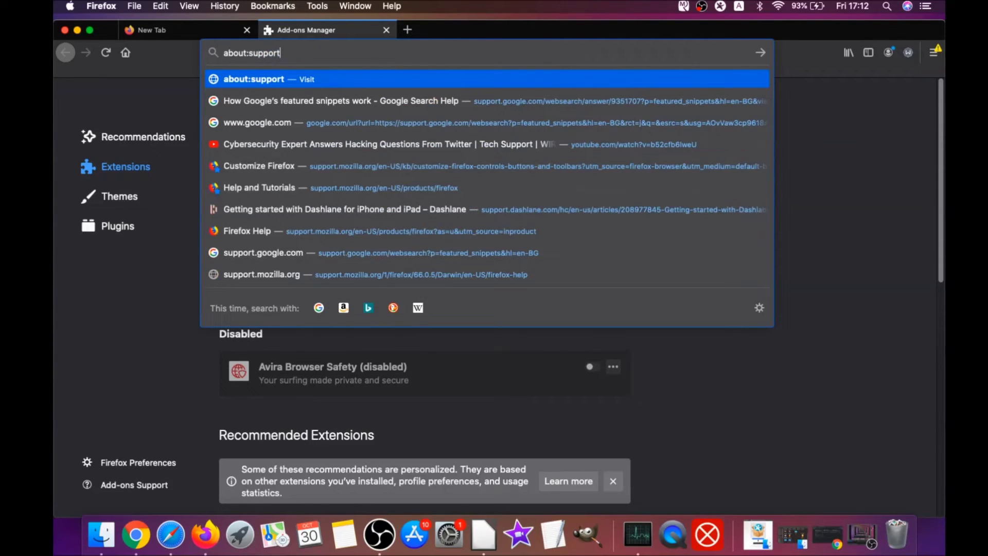
type("ort")
key("Return")
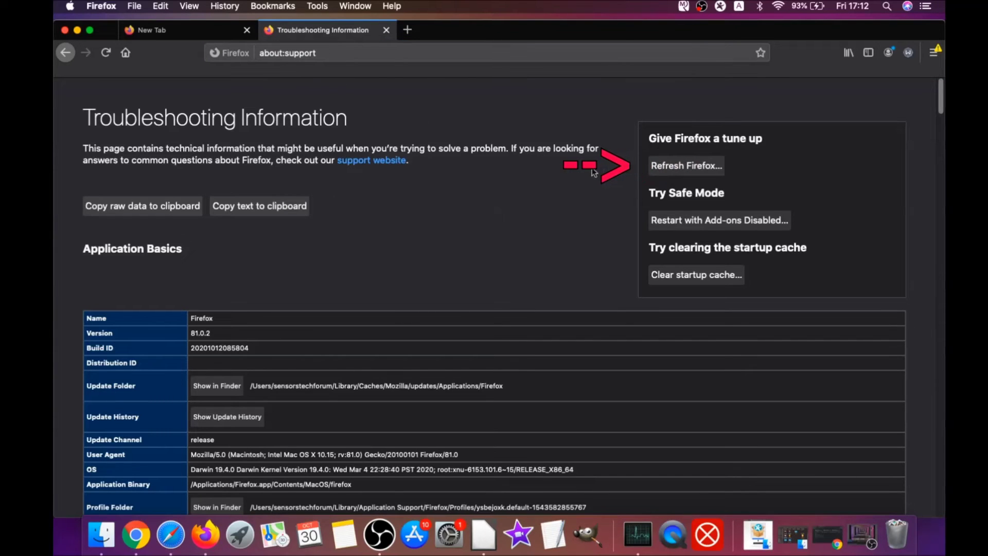
left_click(684, 170)
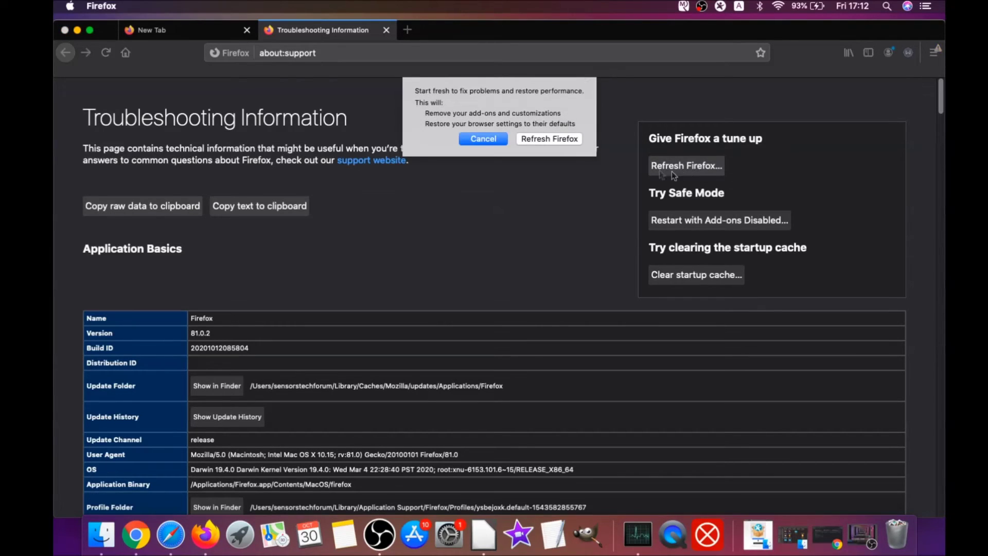
left_click(549, 139)
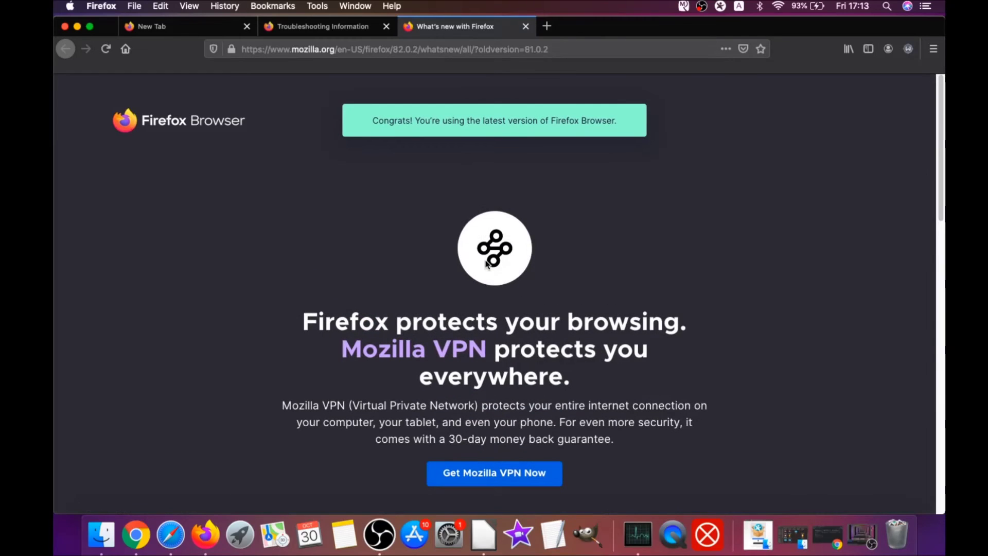
left_click_drag(382, 119, 613, 118)
scroll(482, 258, "down", 4)
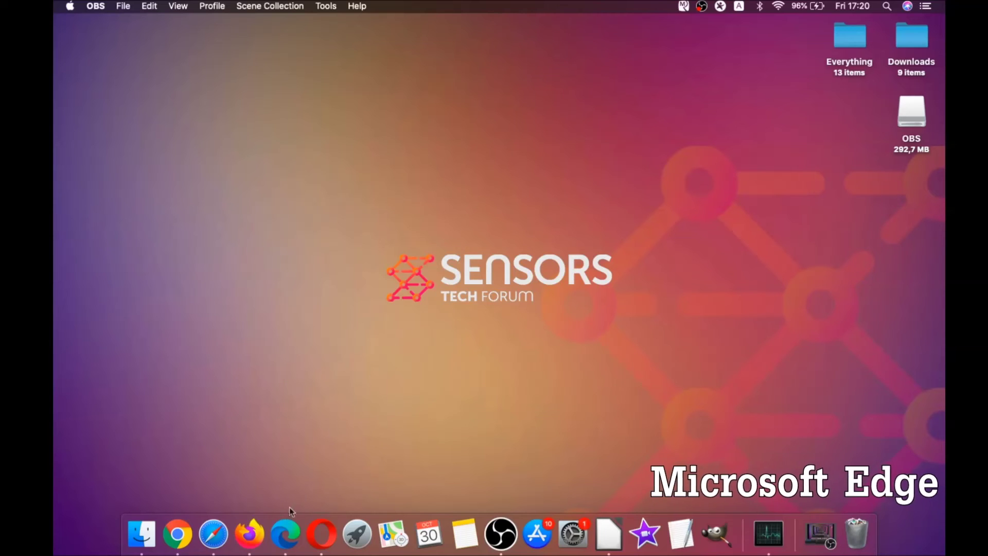
- Clear Edge's All Time browsing data including autofill via edge://settings/clear, then close Edge
left_click(285, 531)
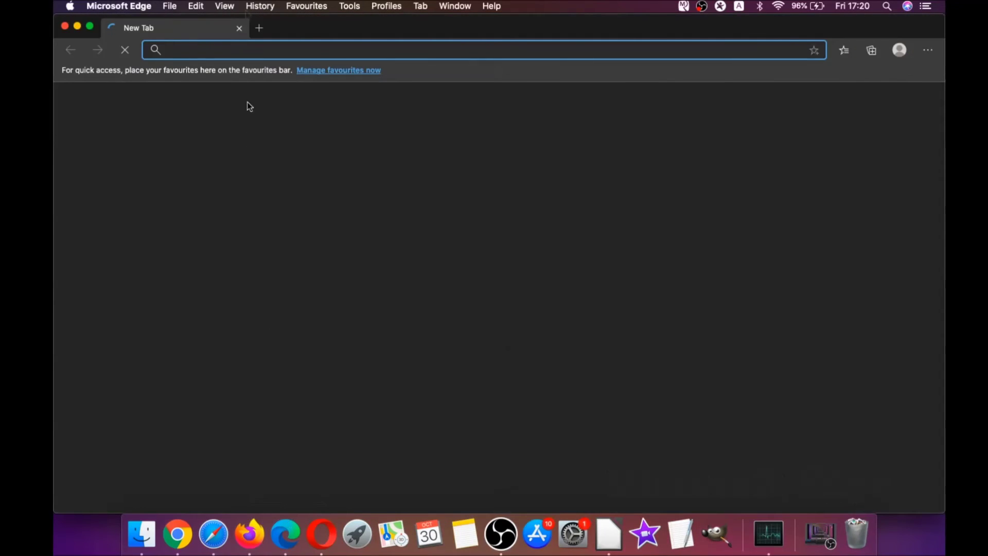
type("edge")
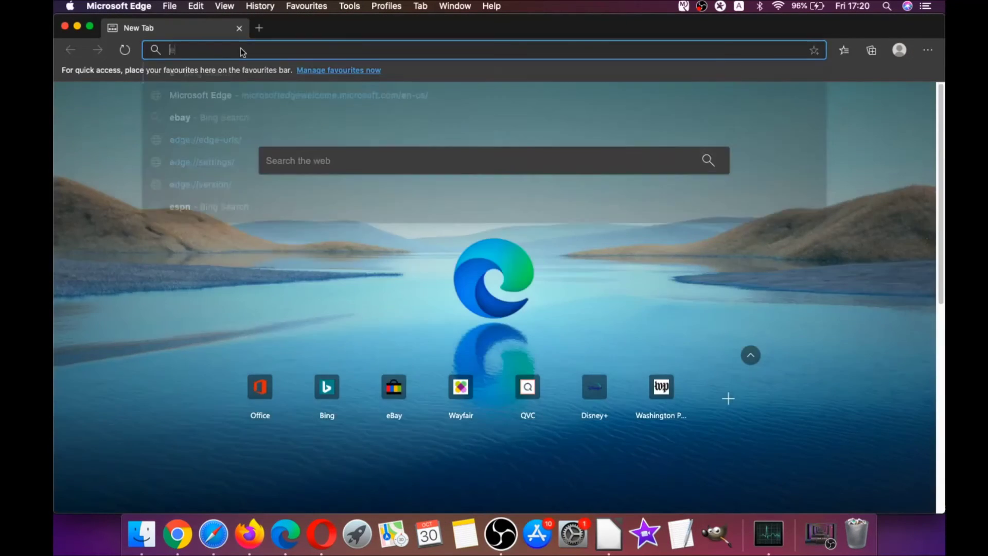
type("://")
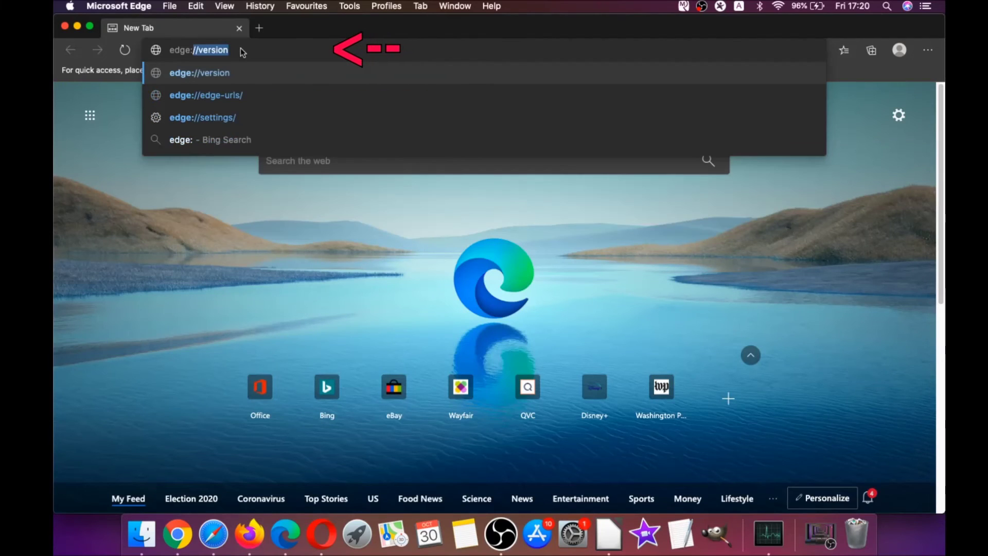
type("settings")
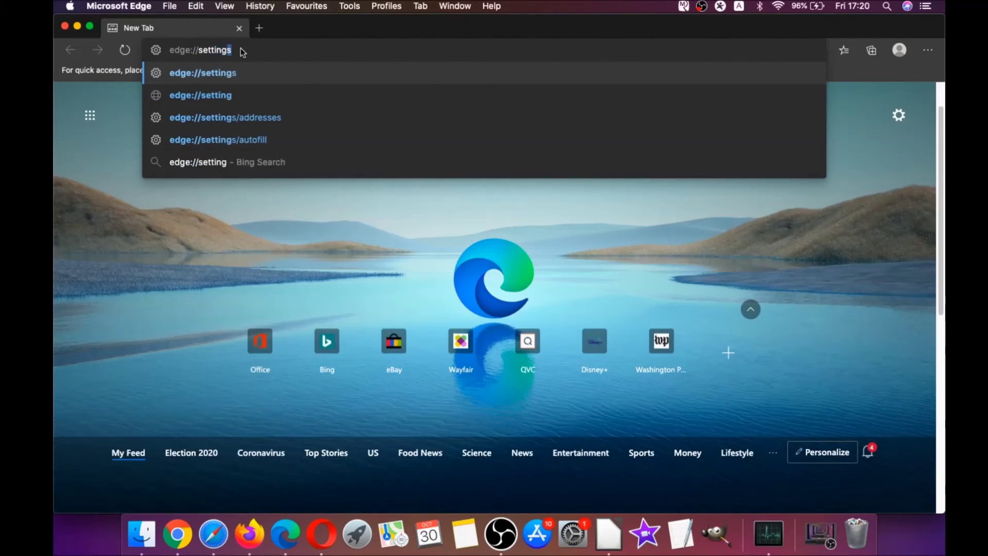
type("/clearBrowserData")
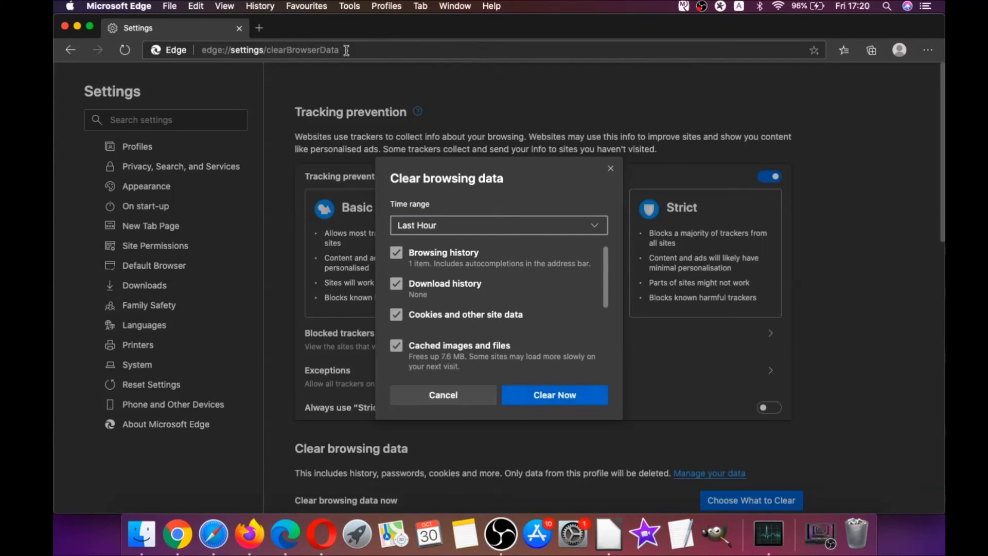
left_click(462, 230)
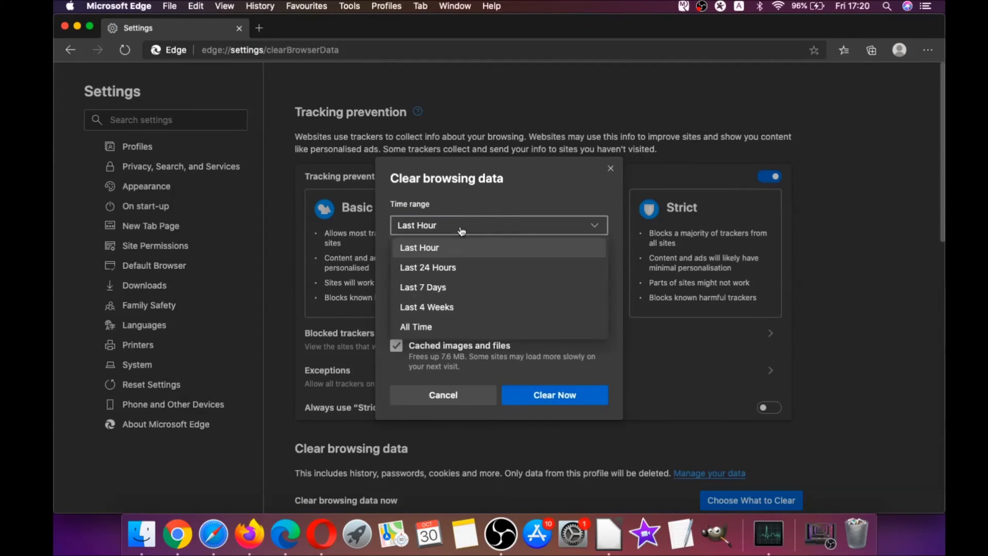
left_click(425, 327)
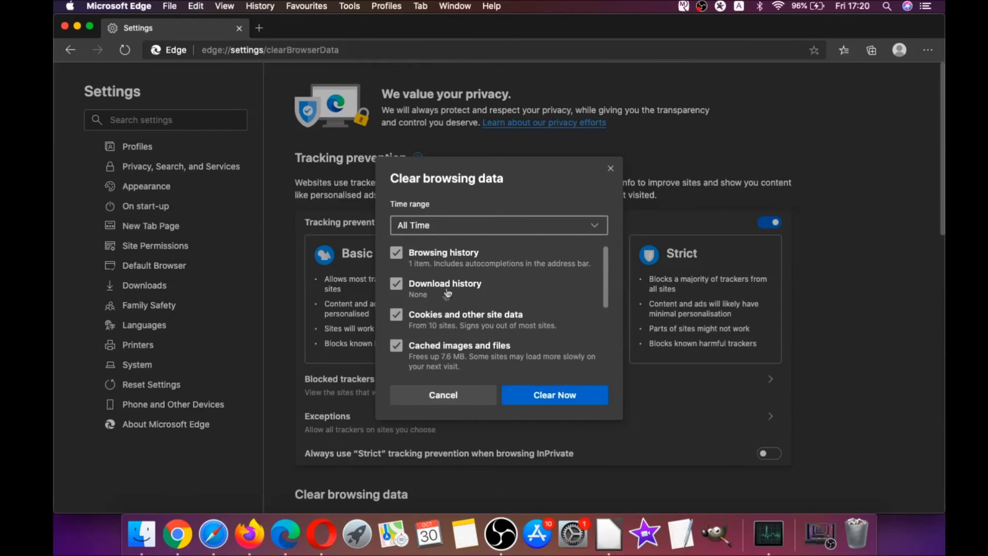
scroll(448, 293, "down", 5)
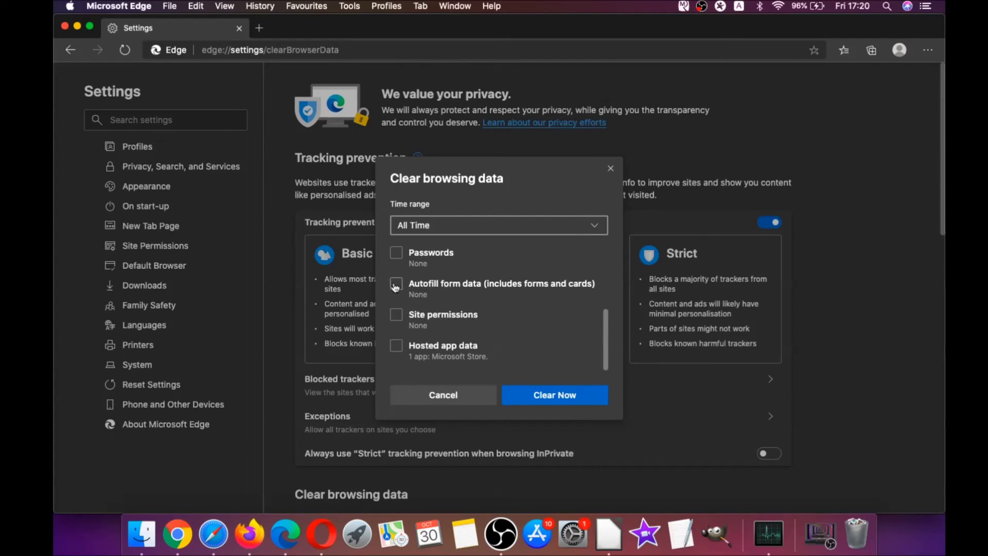
left_click(395, 285)
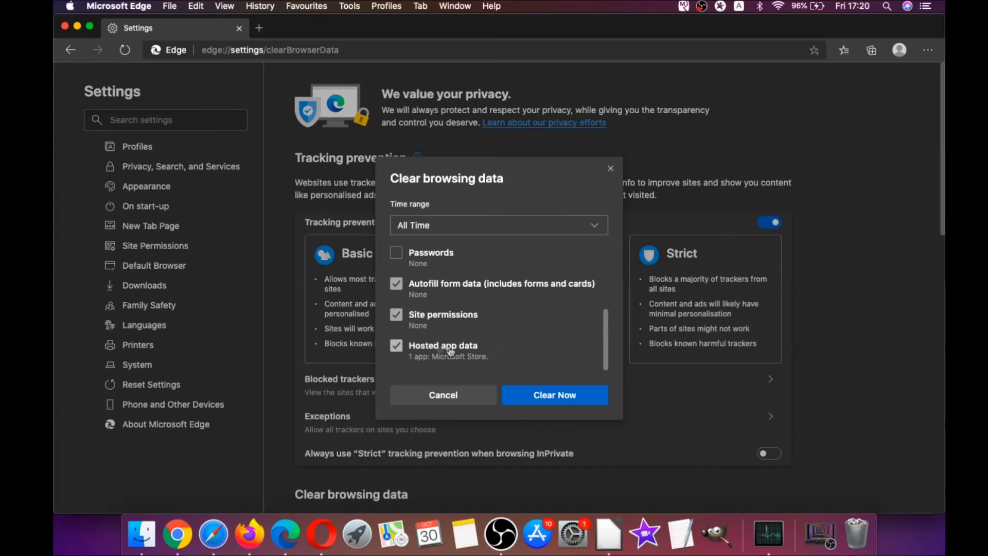
left_click(534, 393)
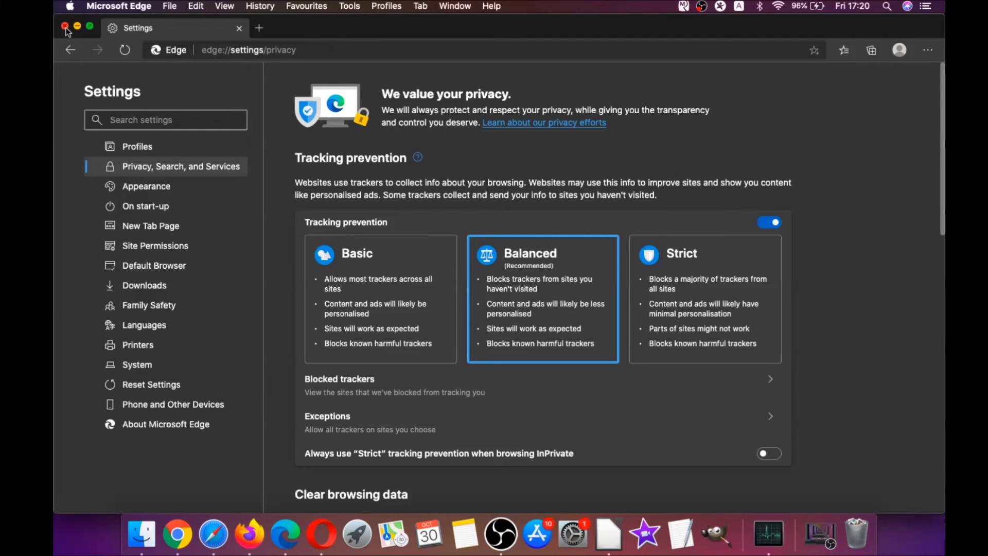
left_click(65, 27)
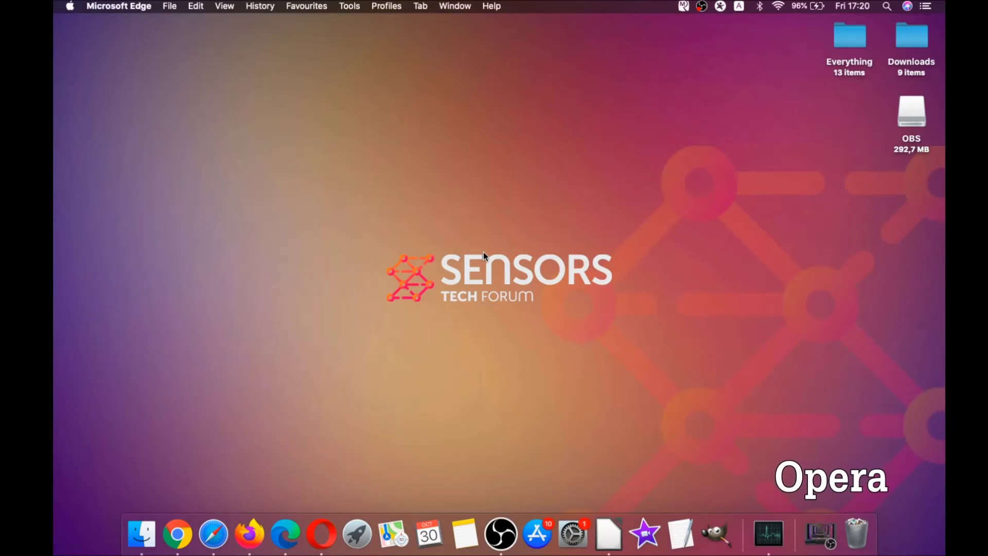
- Launch Opera full screen and go to opera://settings/clearBrowserData
left_click(329, 524)
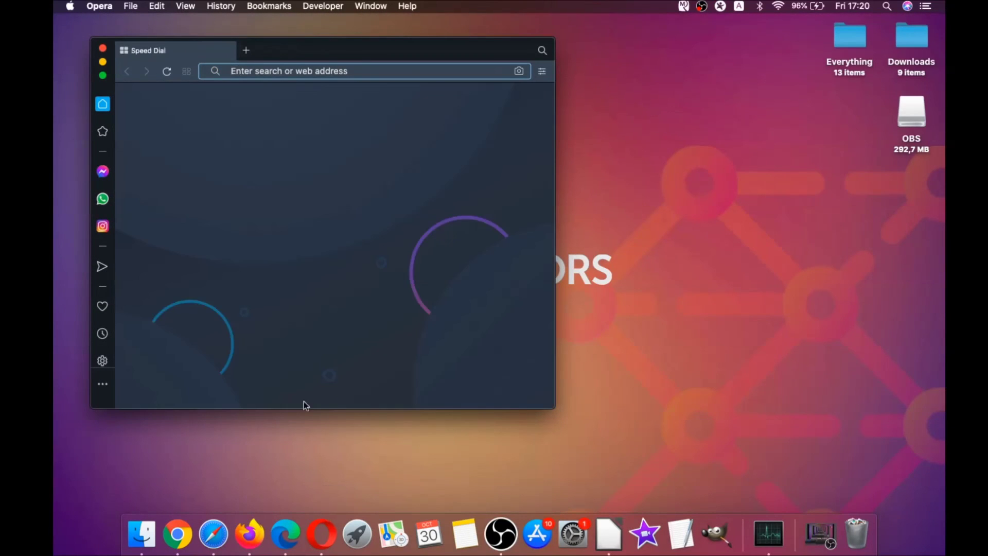
left_click(103, 76)
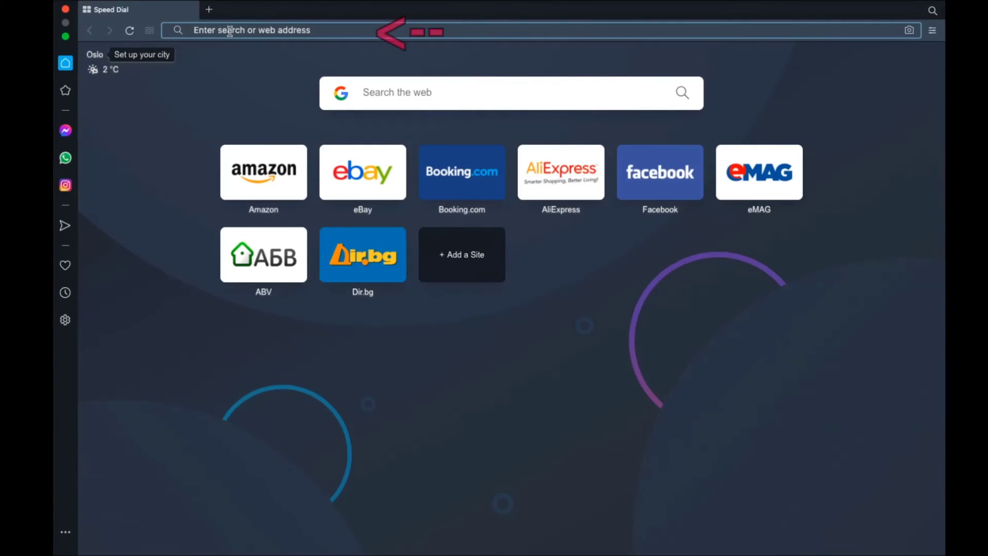
left_click(230, 31)
type("opera:")
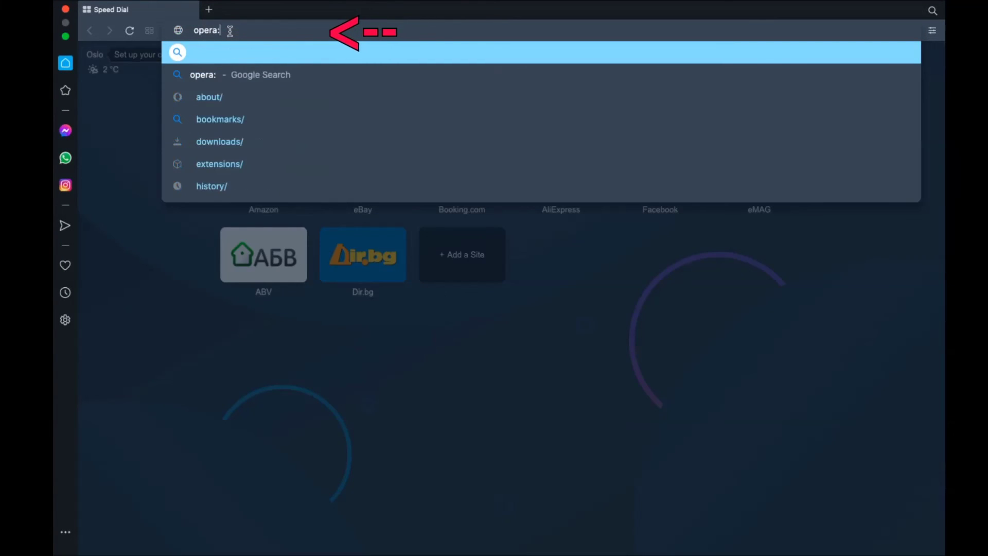
type("//setting")
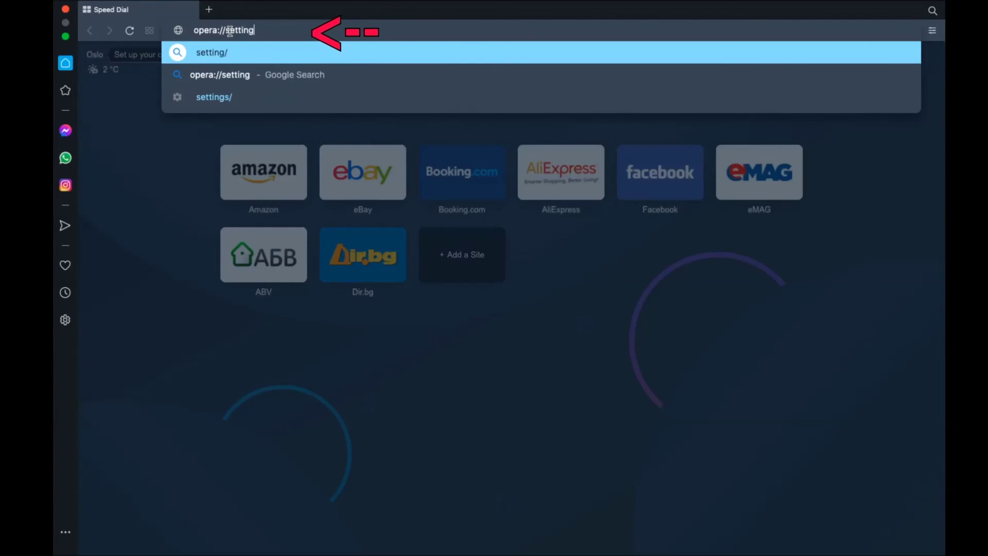
type("s/clearBrowserDa")
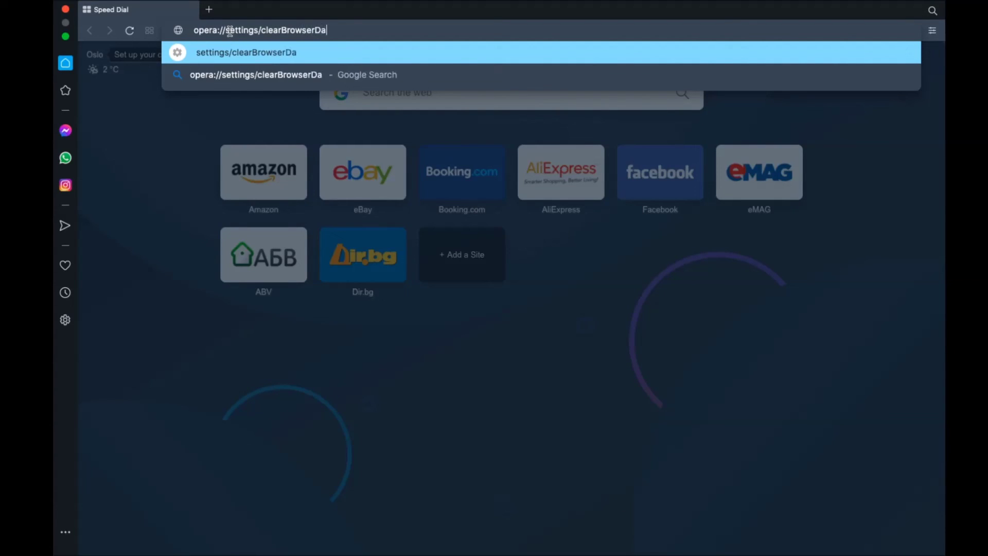
type("ta")
key("Return")
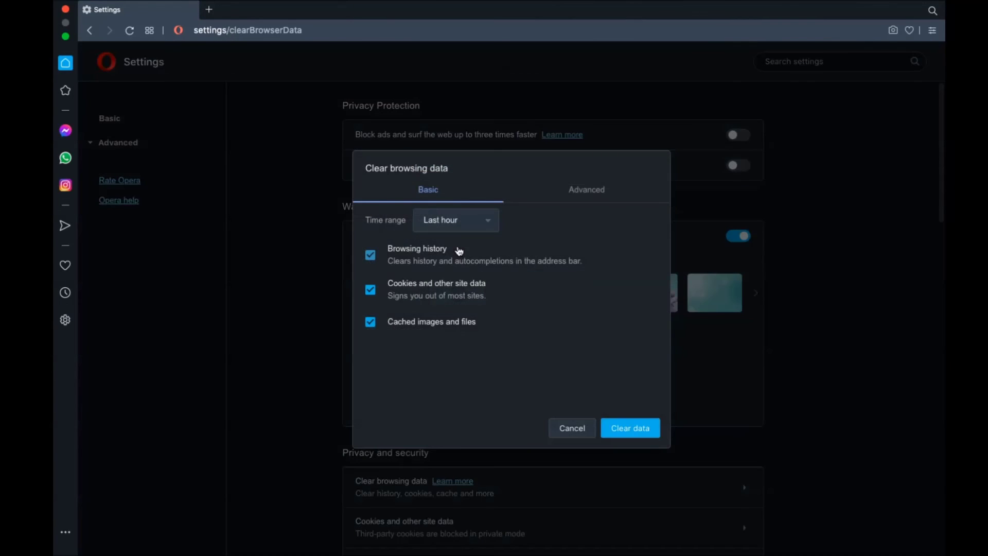
- Clear Opera's All time browsing data from the Advanced tab, then close Opera
left_click(471, 227)
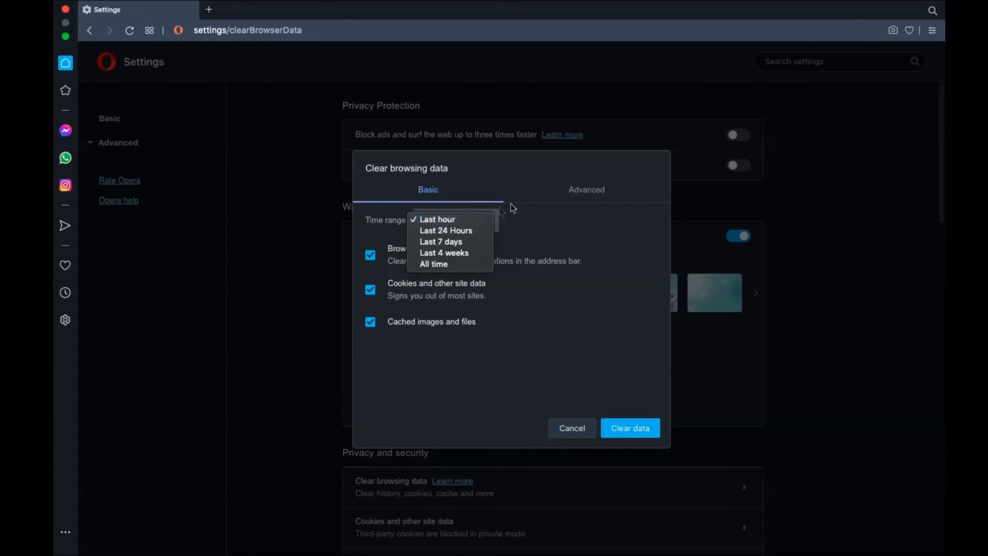
left_click(558, 195)
left_click(580, 194)
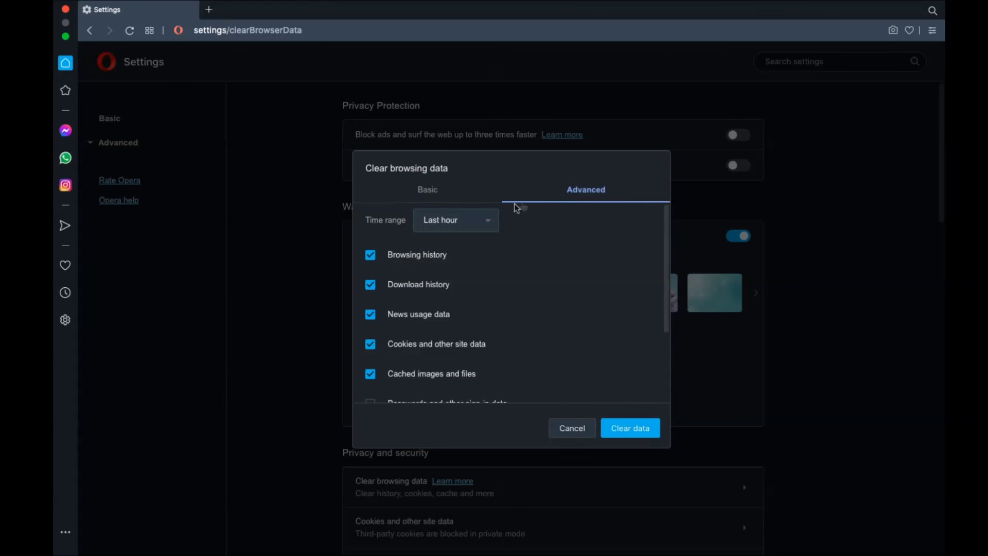
left_click(455, 220)
left_click(455, 263)
scroll(452, 263, "down", 3)
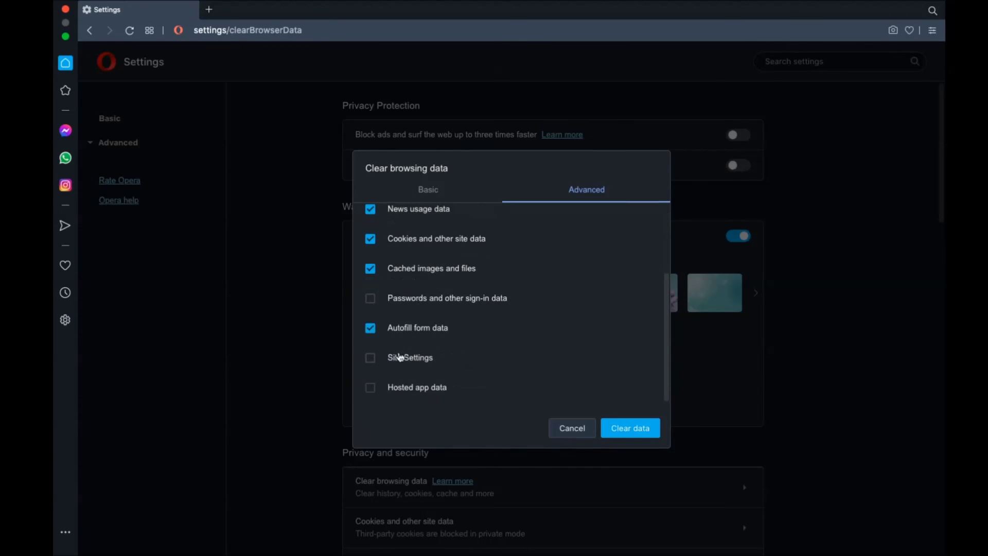
left_click(629, 431)
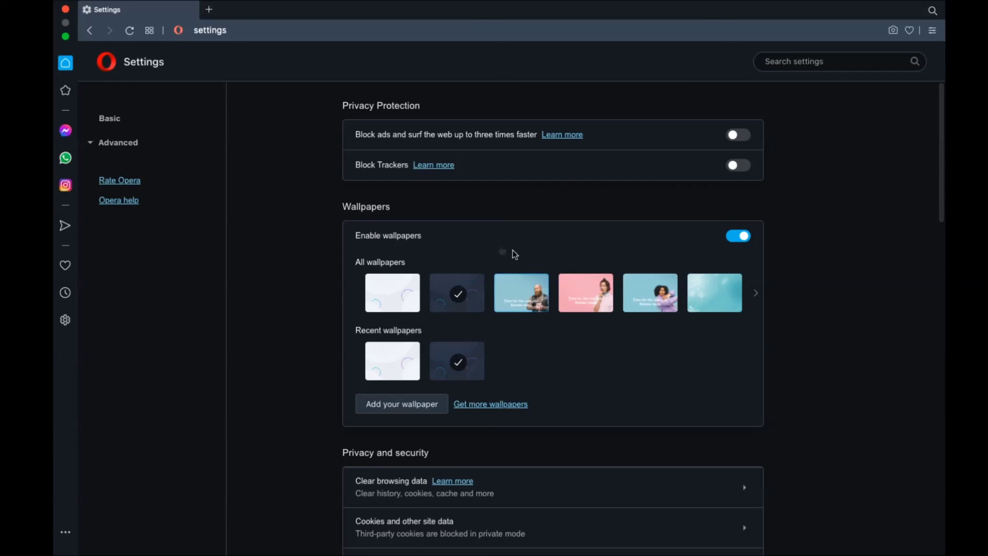
left_click(65, 9)
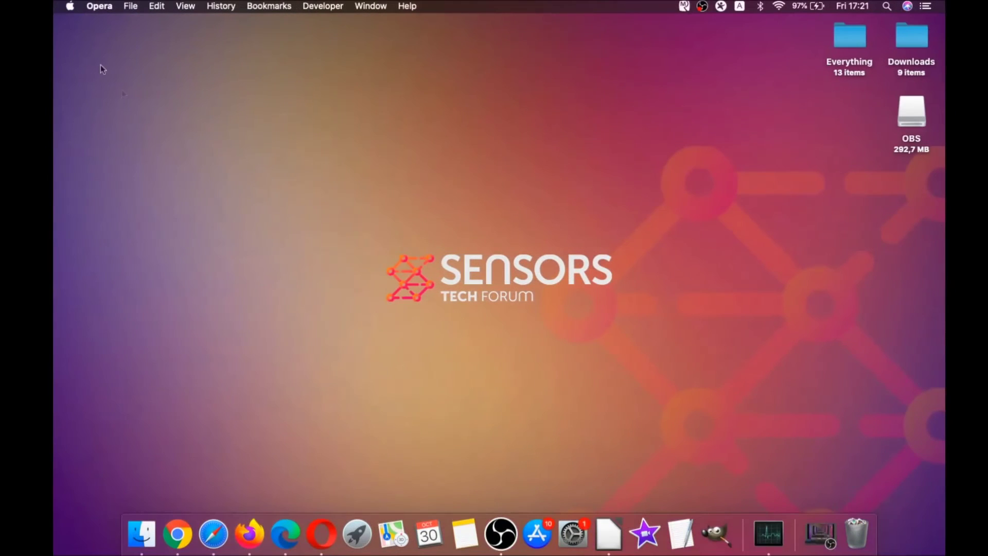